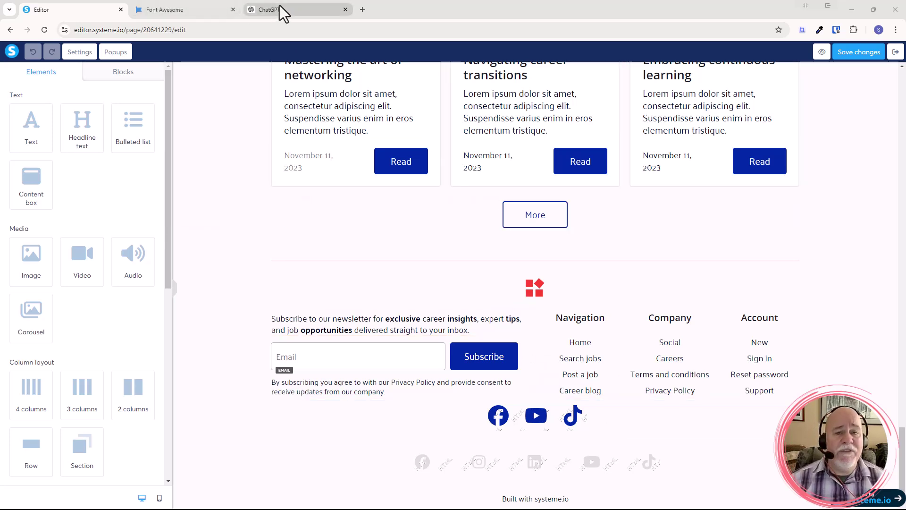
On the Font Awesome site, search icons for 'Mail' and filter to Free
{"action": "mouse_move", "coordinate": [288, 7]}
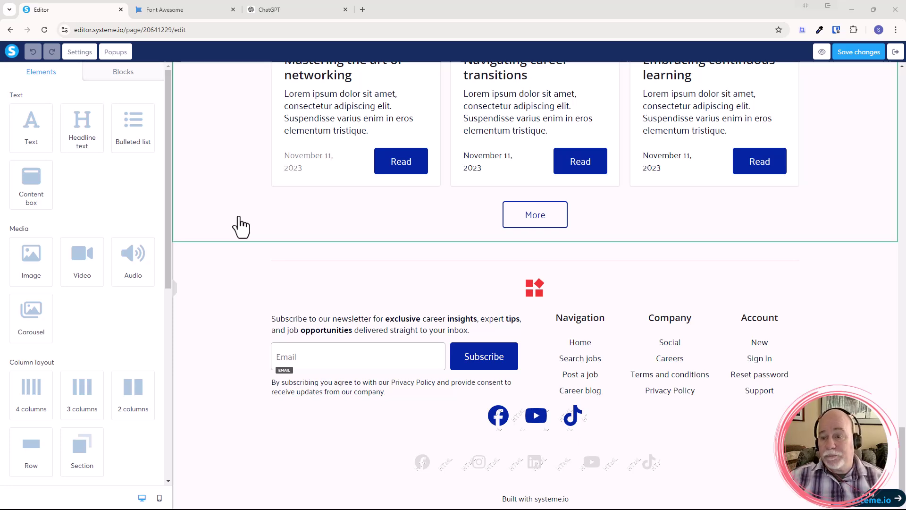
{"action": "left_click", "coordinate": [205, 11]}
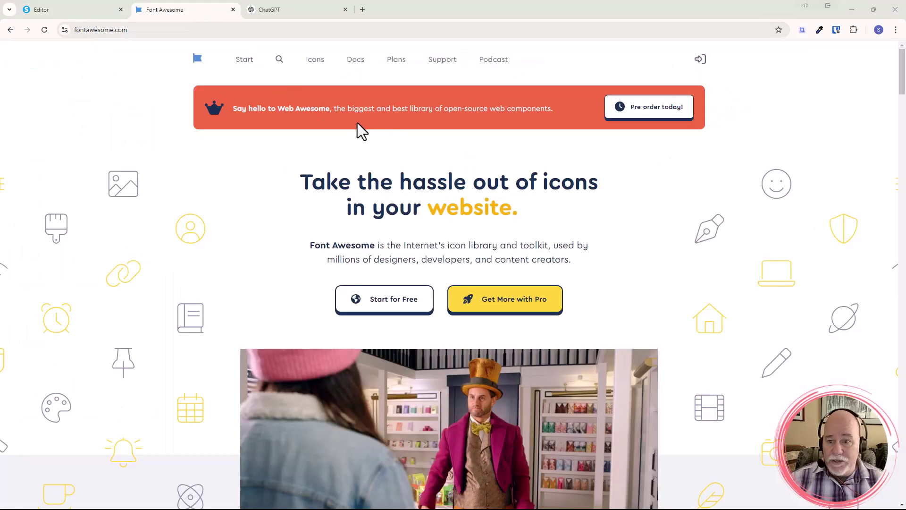
{"action": "left_click", "coordinate": [278, 63]}
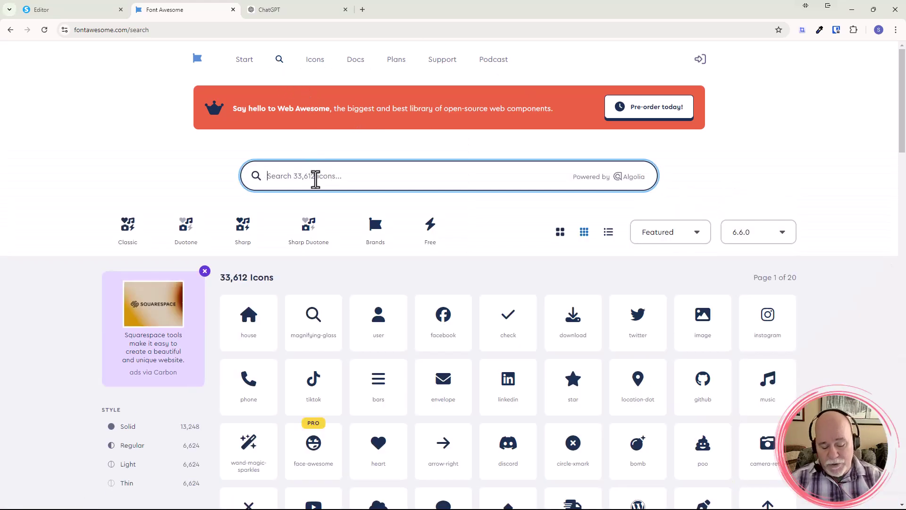
{"action": "type", "text": "Mail"}
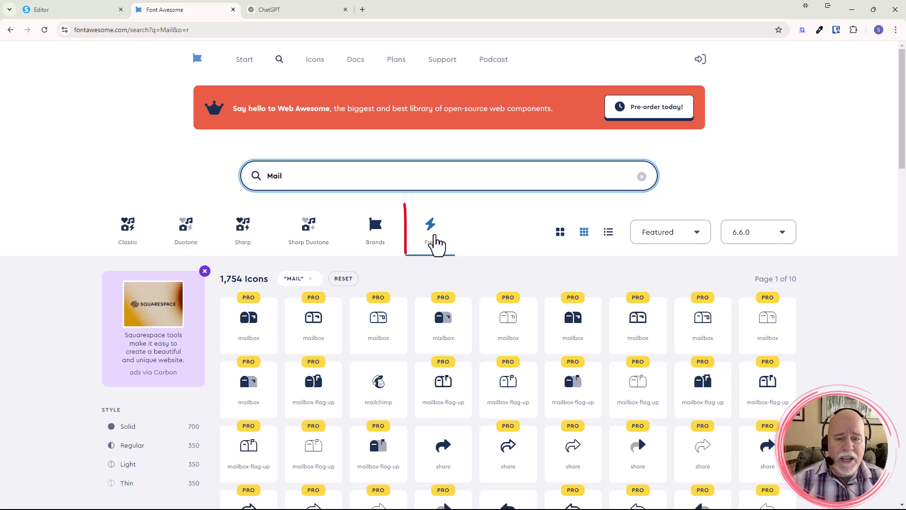
{"action": "left_click", "coordinate": [436, 243]}
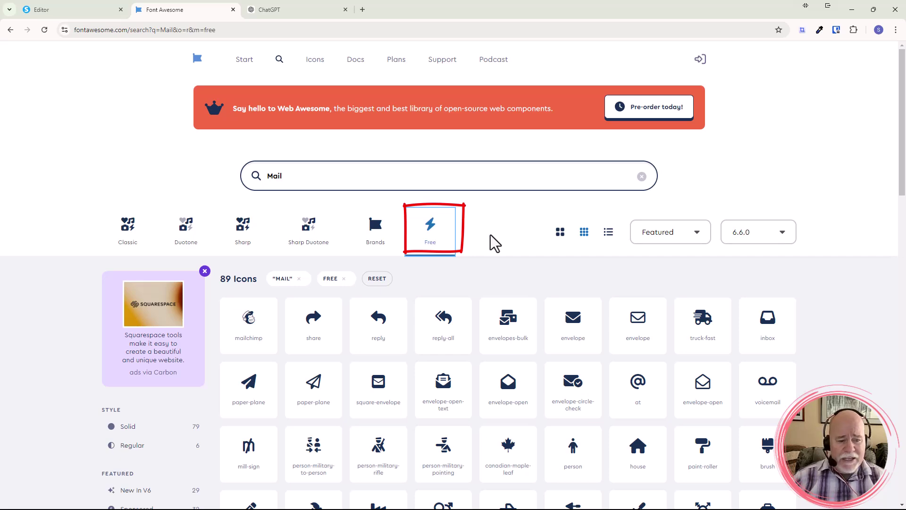
Browse the free mail results and select the envelope-circle-check icon
{"action": "scroll", "coordinate": [804, 324], "scroll_direction": "down", "scroll_amount": 4}
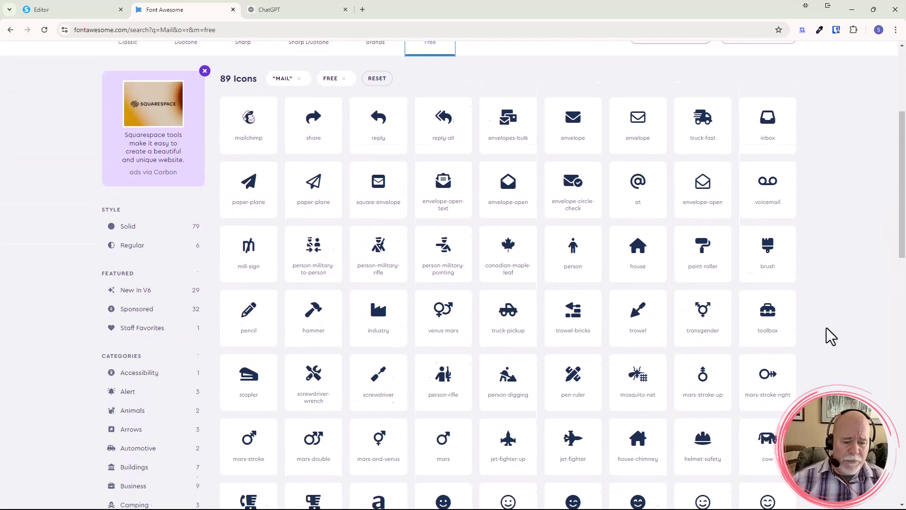
{"action": "scroll", "coordinate": [827, 327], "scroll_direction": "down", "scroll_amount": 7}
{"action": "scroll", "coordinate": [826, 328], "scroll_direction": "up", "scroll_amount": 6}
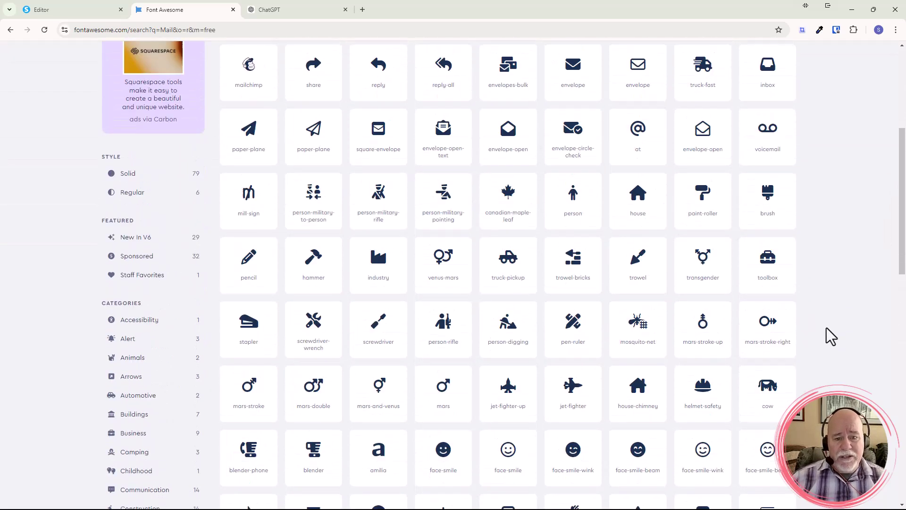
{"action": "scroll", "coordinate": [826, 328], "scroll_direction": "up", "scroll_amount": 5}
{"action": "scroll", "coordinate": [824, 329], "scroll_direction": "down", "scroll_amount": 2}
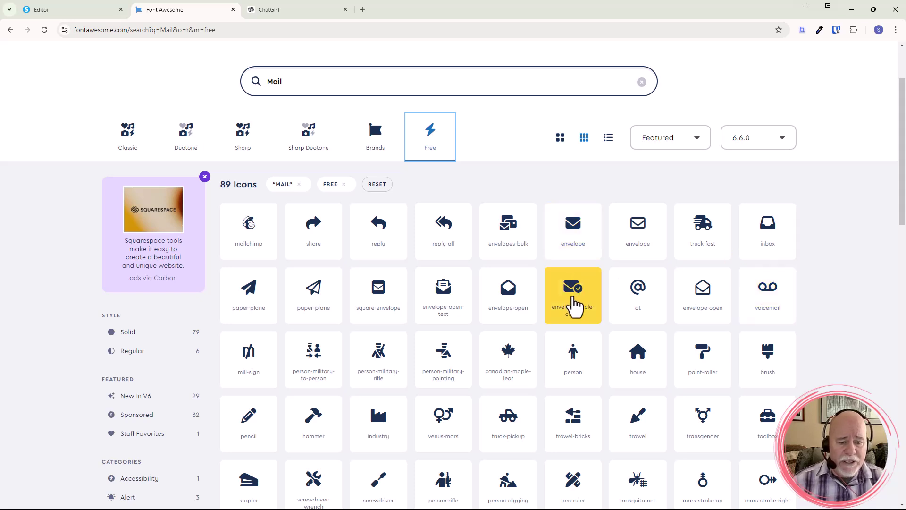
{"action": "left_click", "coordinate": [576, 305]}
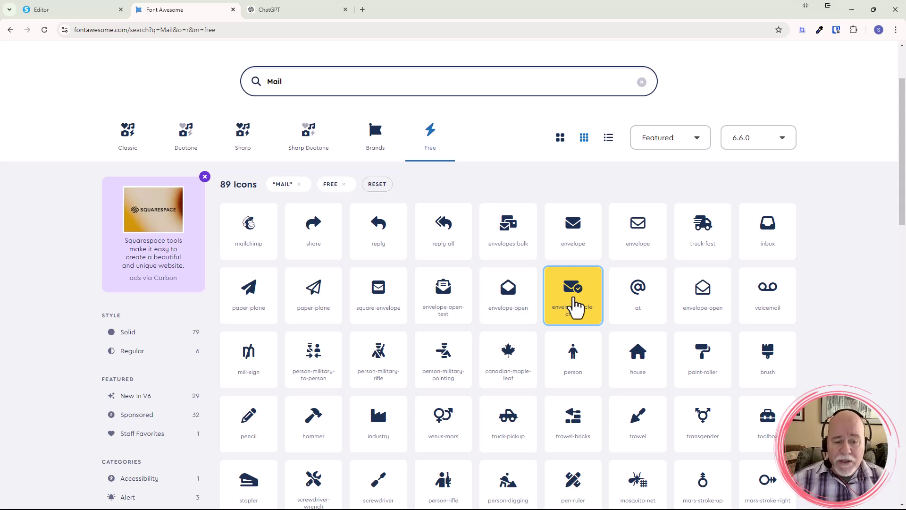
Retry the envelope-circle-check tile, then inspect fontawesome.com's site info and settings and close them
{"action": "left_click", "coordinate": [576, 307]}
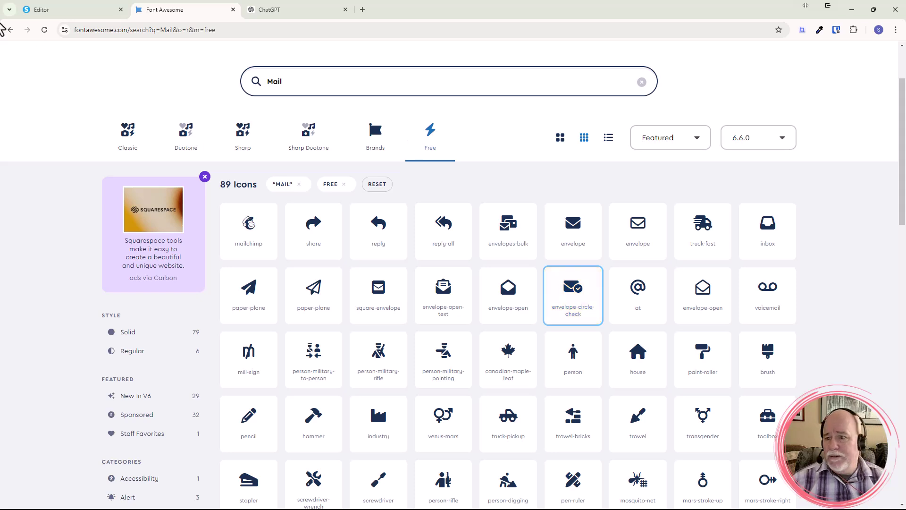
{"action": "left_click", "coordinate": [65, 30]}
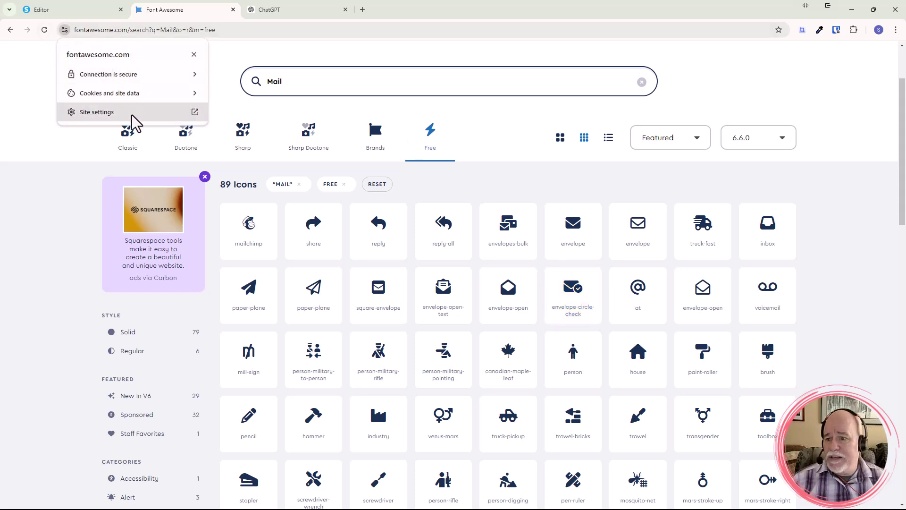
{"action": "left_click", "coordinate": [194, 113]}
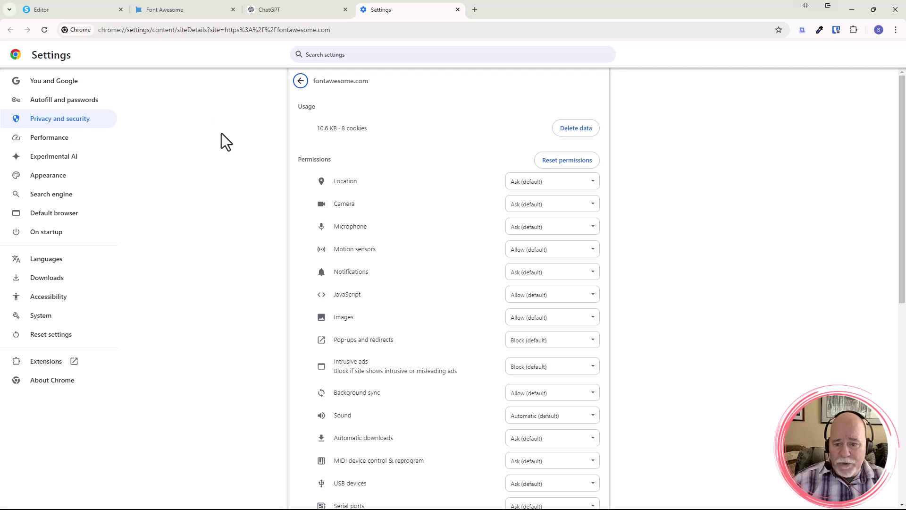
{"action": "key", "text": "ctrl+w"}
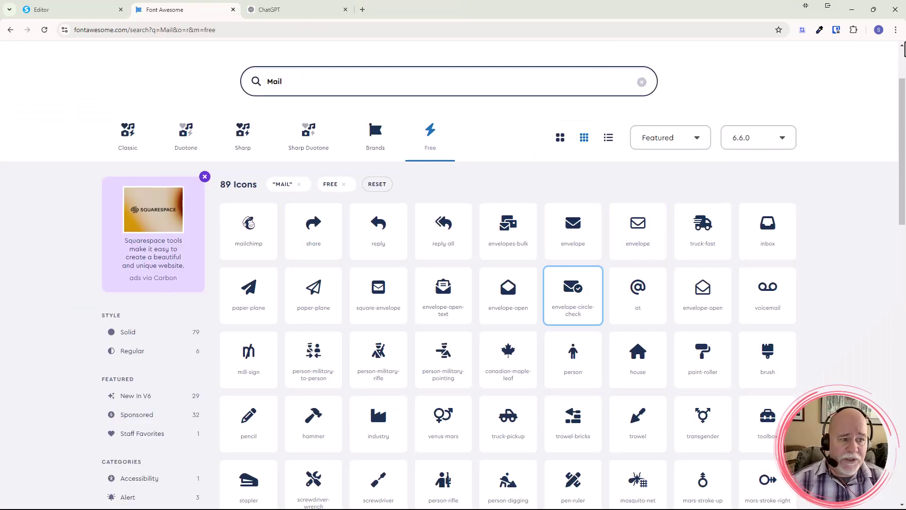
Open a new Incognito window and select the Mail results' web address
{"action": "left_click", "coordinate": [896, 30]}
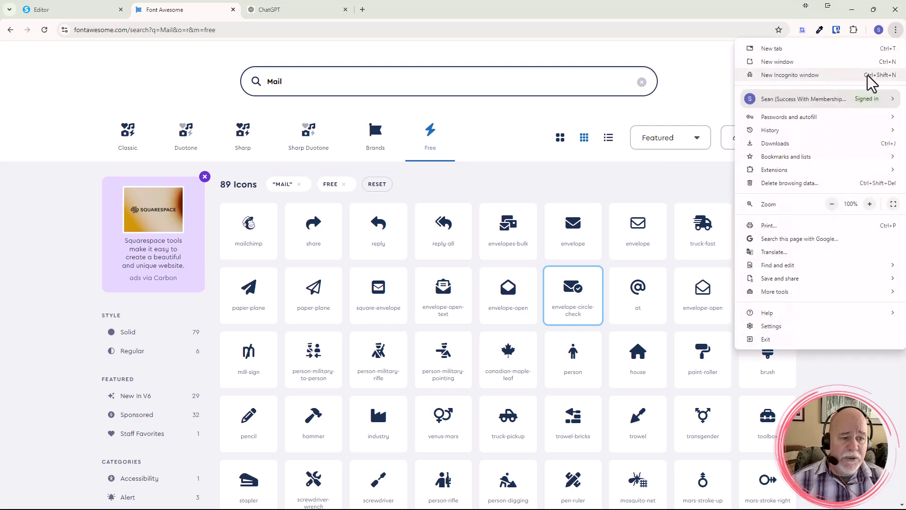
{"action": "left_click", "coordinate": [820, 76]}
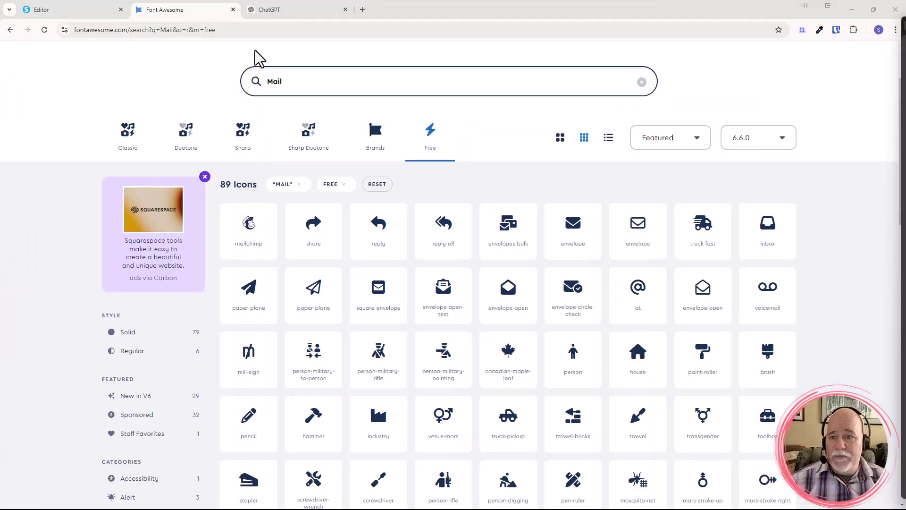
{"action": "left_click", "coordinate": [257, 31]}
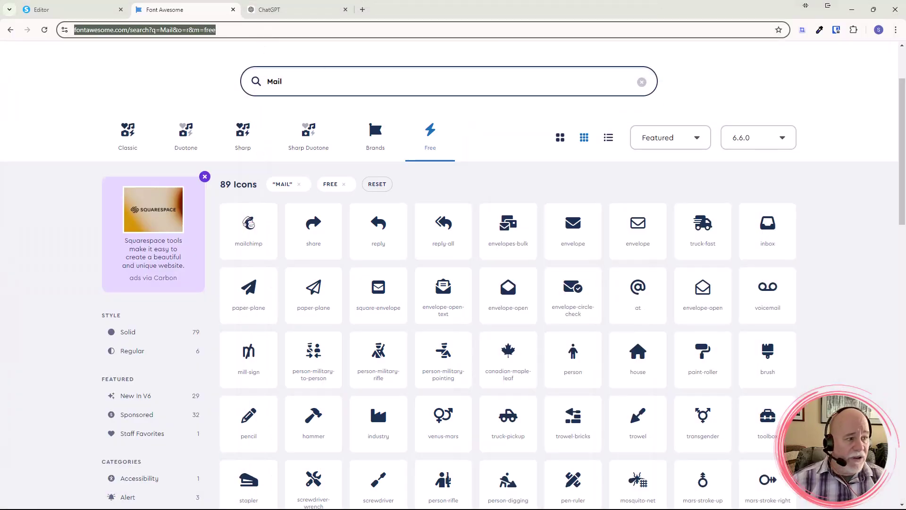
Load the copied Font Awesome 'Mail' free-icon results URL in a private window
{"action": "key", "text": "ctrl+shift+n"}
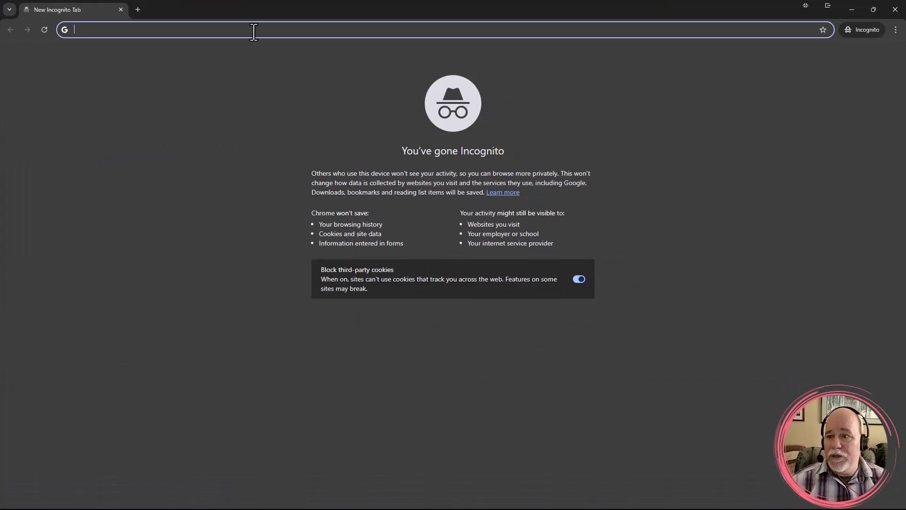
{"action": "type", "text": "https://fontawesome.com/search?q=Mail&o=r&m=free"}
{"action": "key", "text": "Return"}
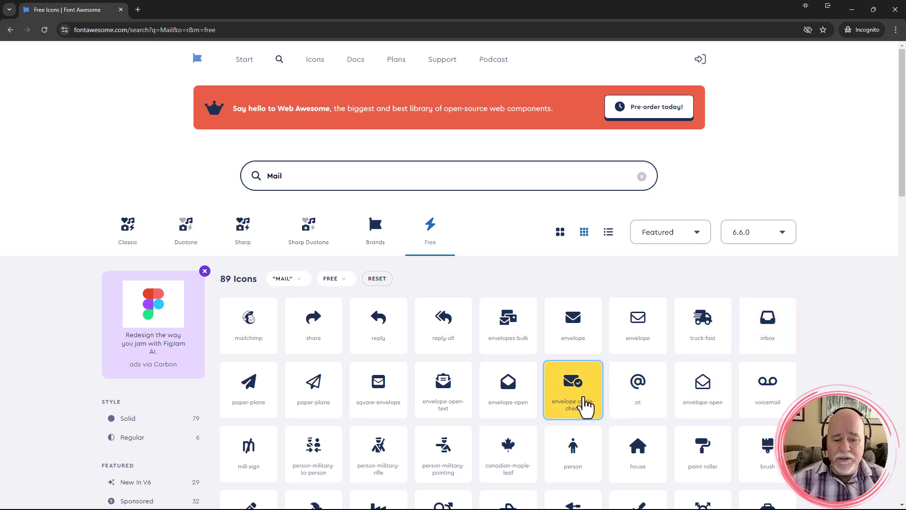
Test the envelope-circle-check tile, select the page address, and add a blank Incognito tab
{"action": "left_click", "coordinate": [586, 406]}
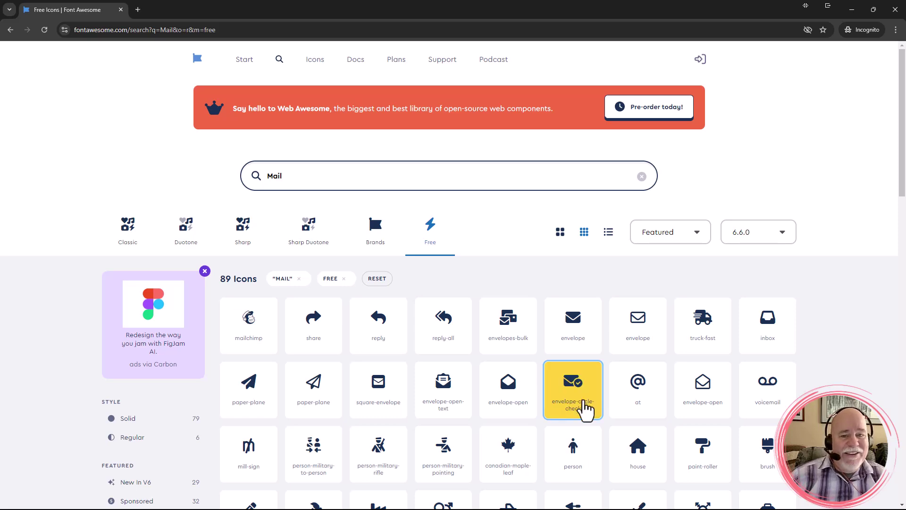
{"action": "scroll", "coordinate": [585, 408], "scroll_direction": "down", "scroll_amount": 7}
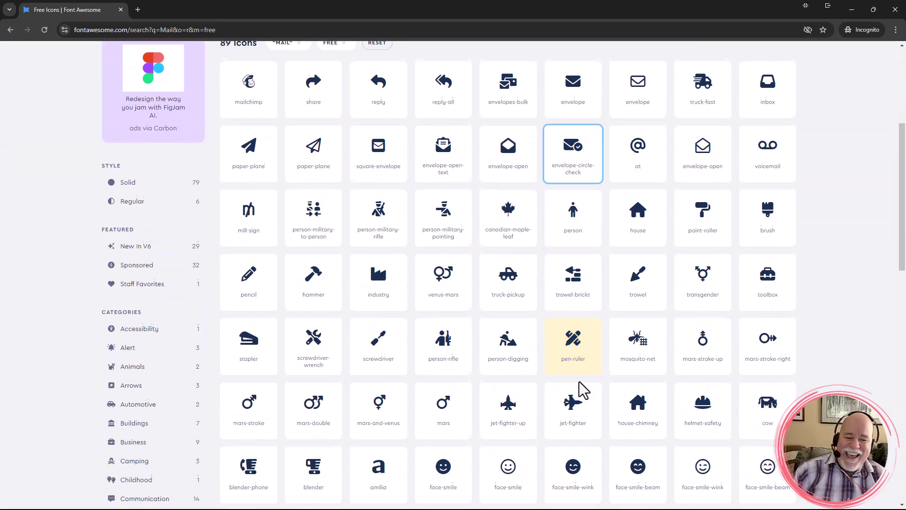
{"action": "scroll", "coordinate": [586, 385], "scroll_direction": "up", "scroll_amount": 7}
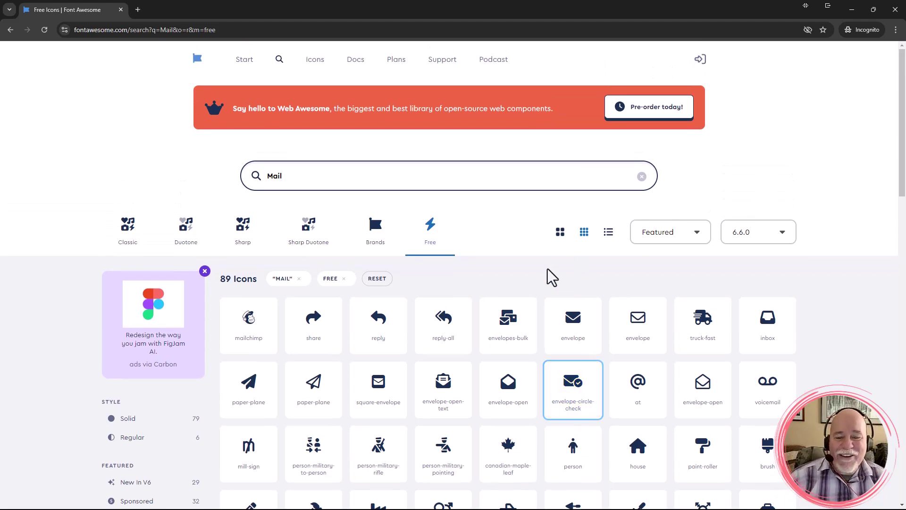
{"action": "left_click", "coordinate": [276, 29]}
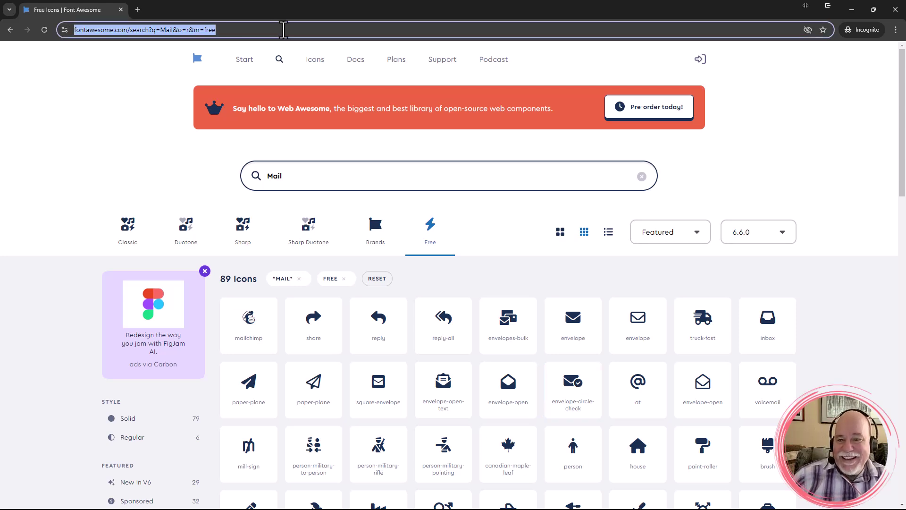
{"action": "left_click", "coordinate": [138, 9]}
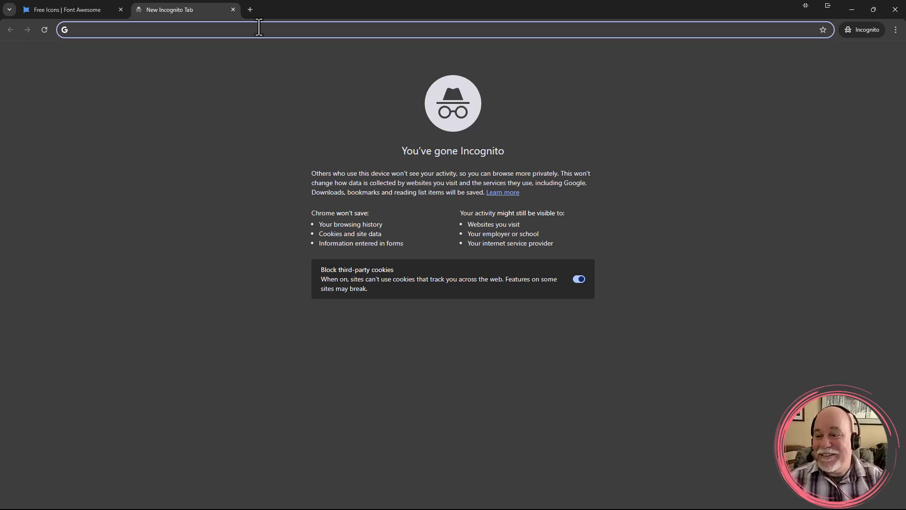
Web-search 'font', go to Font Awesome, and list the free 'mail' icons
{"action": "type", "text": "font"}
{"action": "key", "text": "Return"}
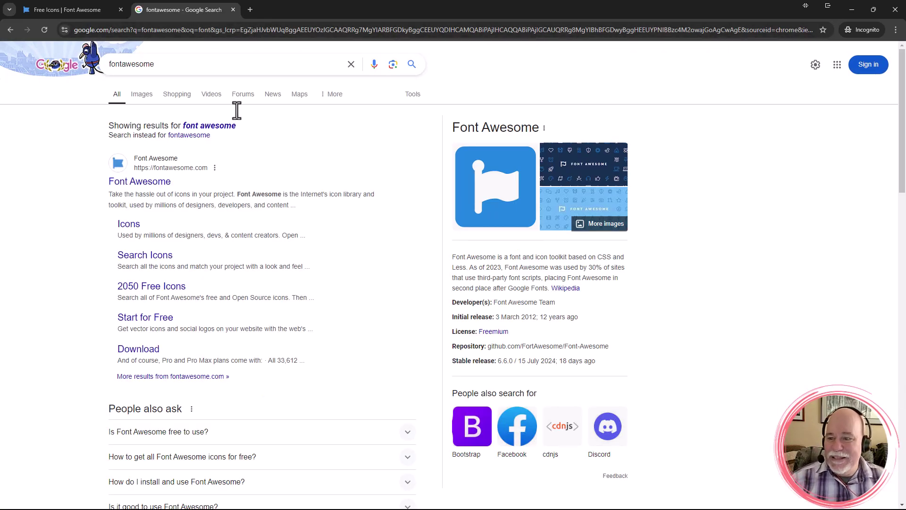
{"action": "left_click", "coordinate": [149, 183]}
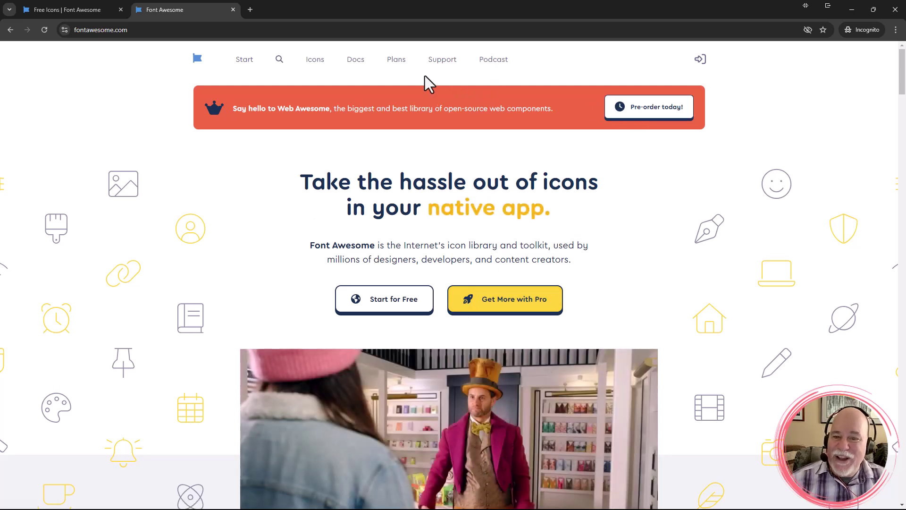
{"action": "left_click", "coordinate": [280, 60]}
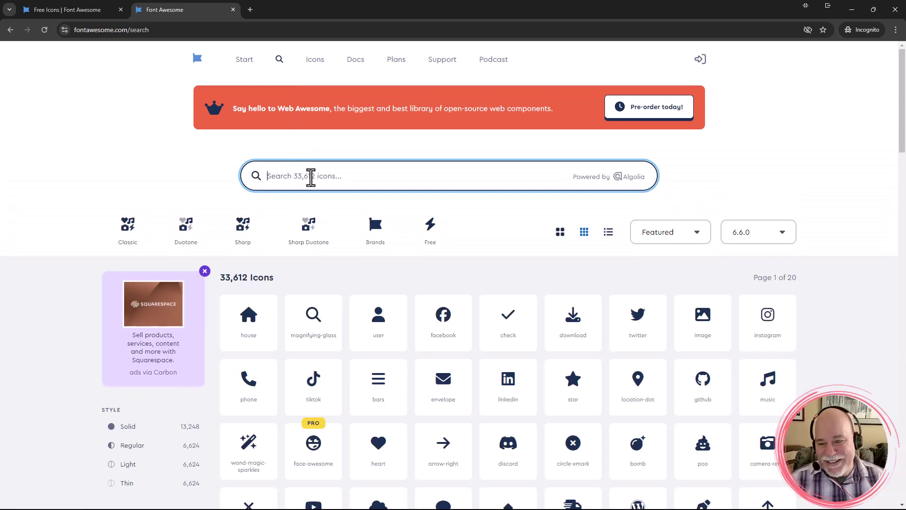
{"action": "type", "text": "mail"}
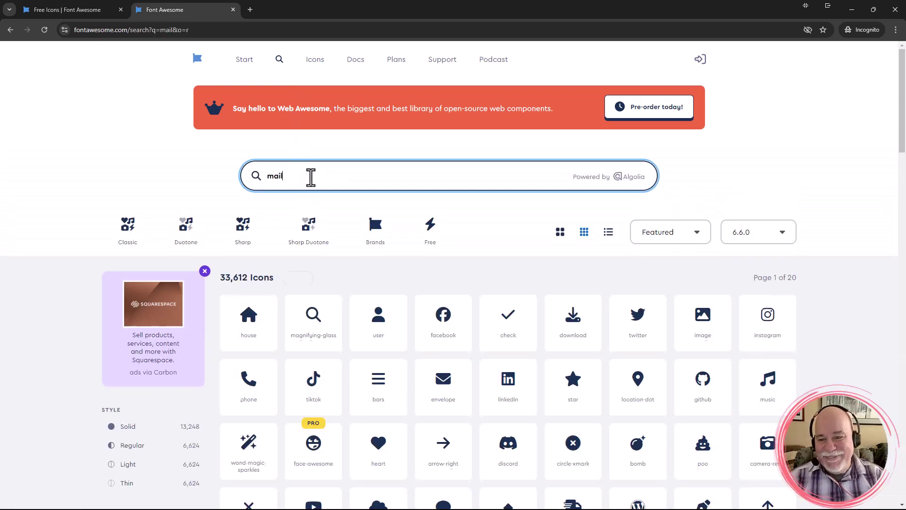
{"action": "left_click", "coordinate": [433, 235]}
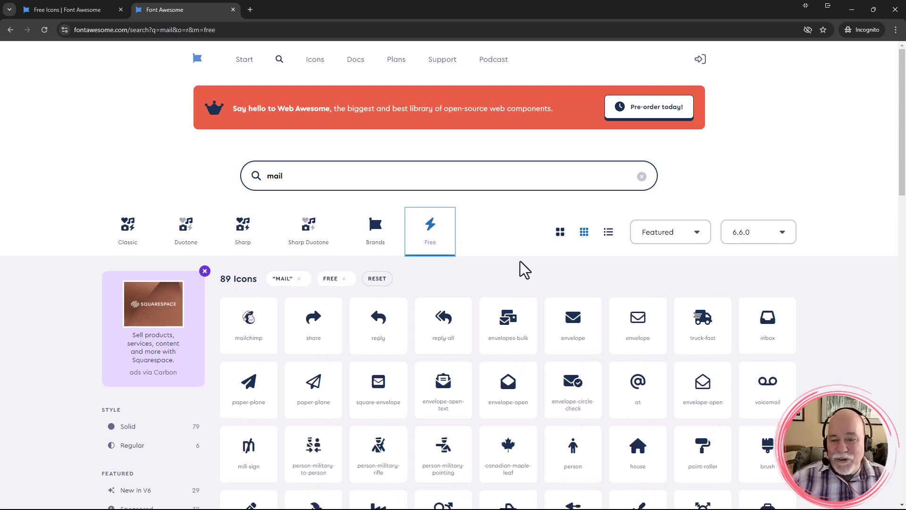
{"action": "scroll", "coordinate": [515, 251], "scroll_direction": "down", "scroll_amount": 1}
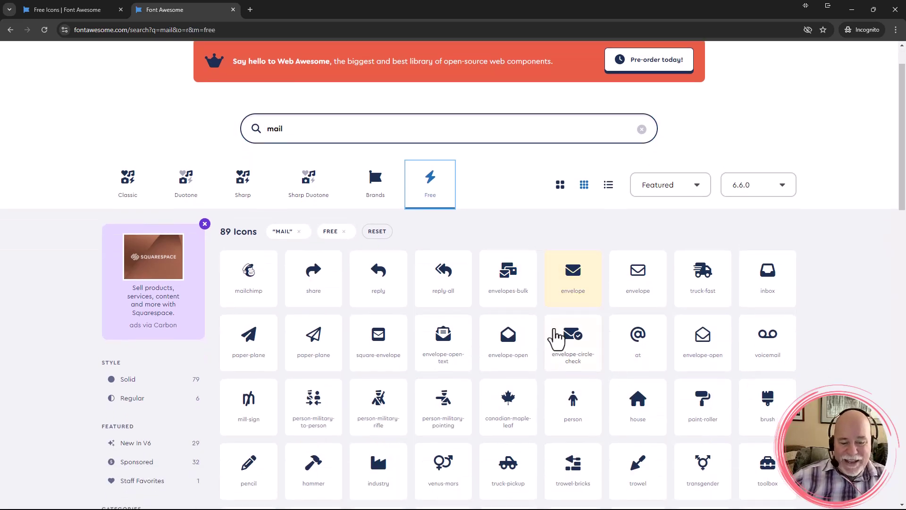
Open the envelope-circle-check icon's details and show its SVG code
{"action": "left_click", "coordinate": [571, 343]}
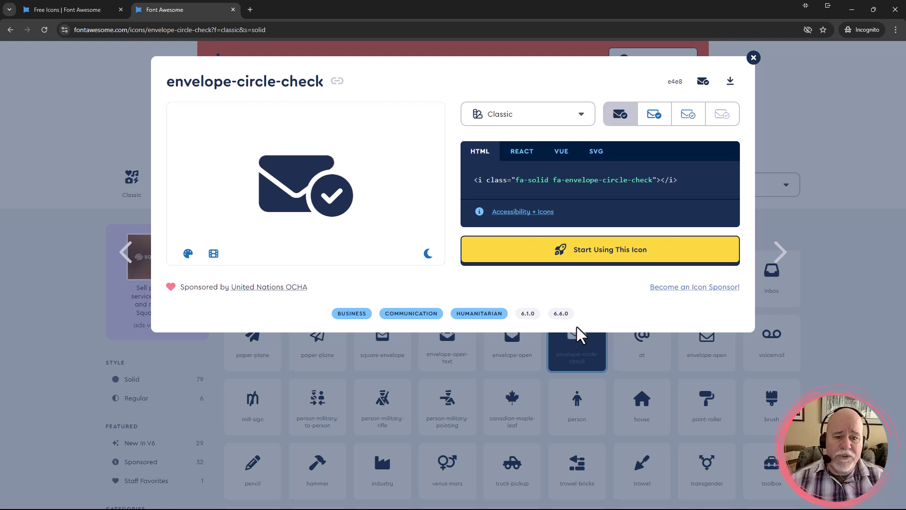
{"action": "left_click", "coordinate": [598, 155]}
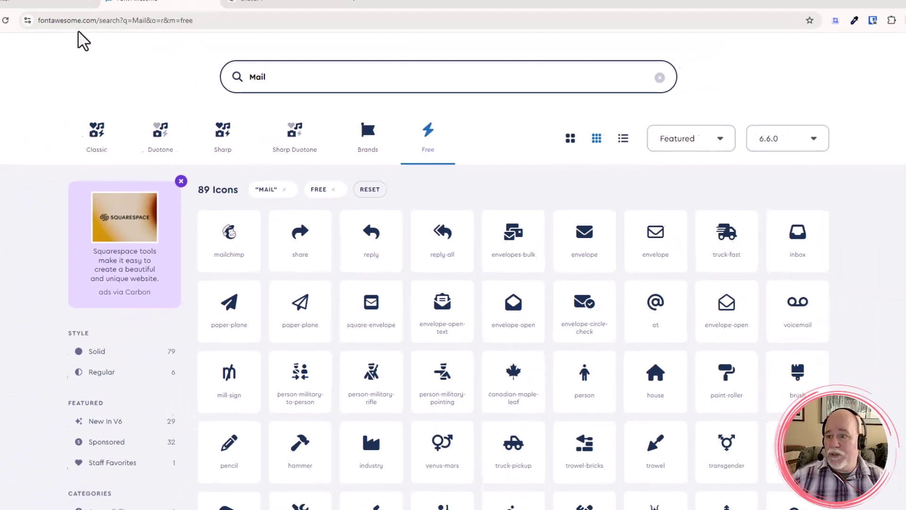
Use ColorZilla on the systeme.io page to copy the Subscribe button's blue #0128A7
{"action": "left_click", "coordinate": [82, 13]}
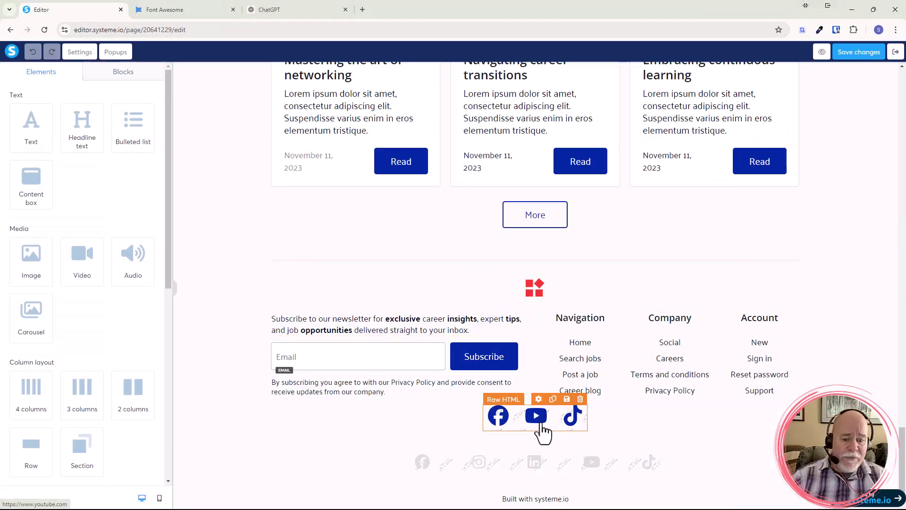
{"action": "left_click", "coordinate": [820, 30]}
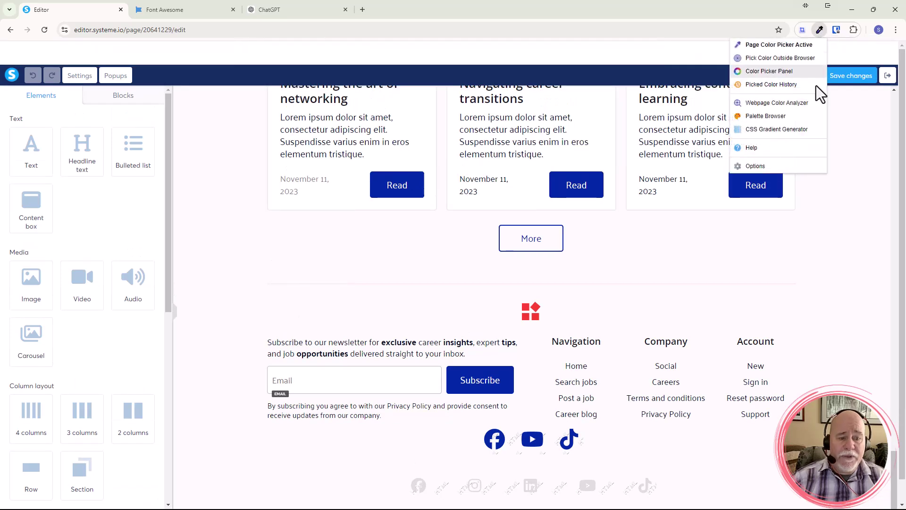
{"action": "left_click", "coordinate": [507, 376]}
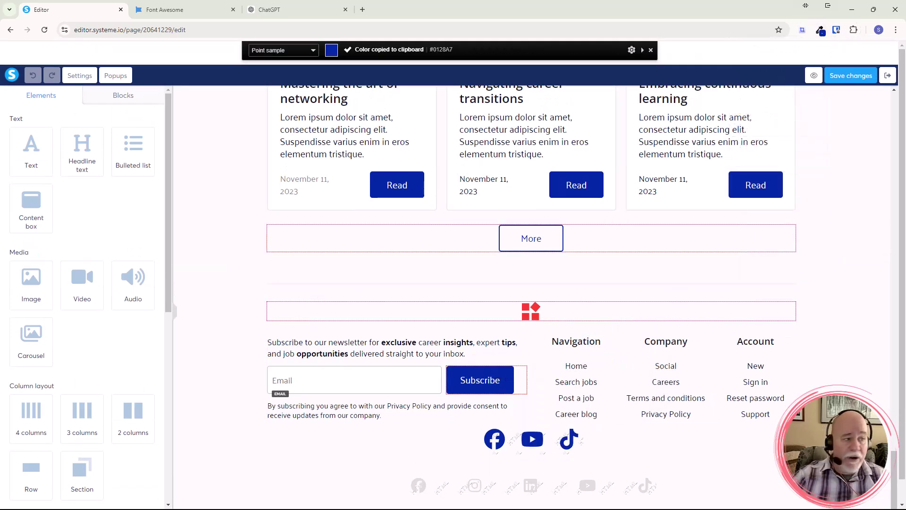
{"action": "key", "text": "alt+Tab"}
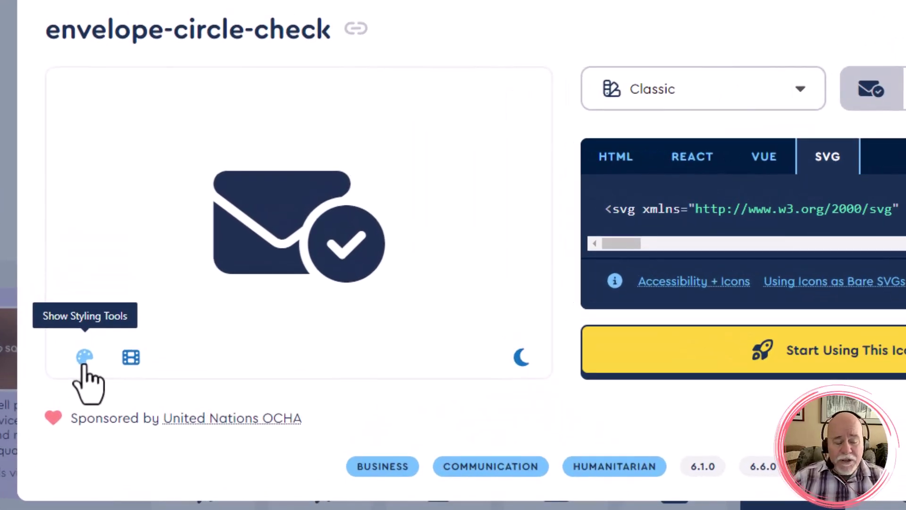
Show the icon's styling tools, open the custom 'Pick your own color' picker, and switch to HSL
{"action": "left_click", "coordinate": [85, 361]}
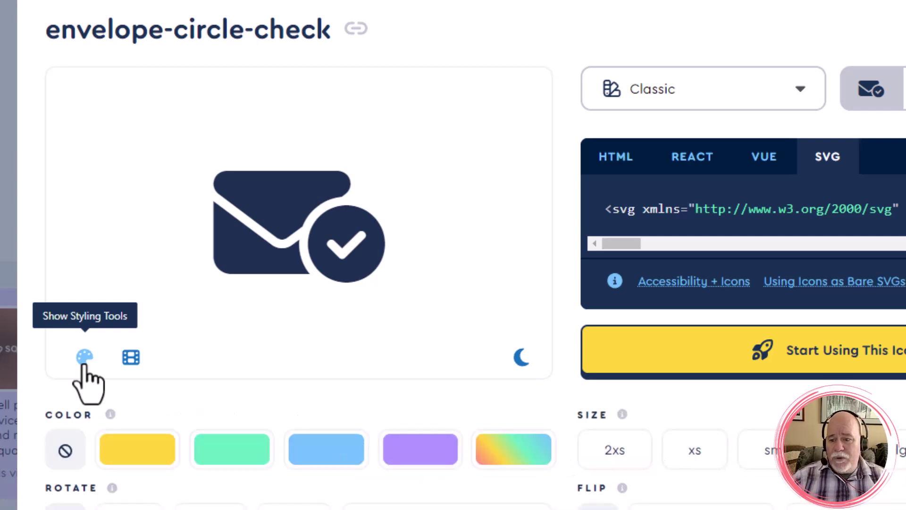
{"action": "left_click", "coordinate": [512, 470]}
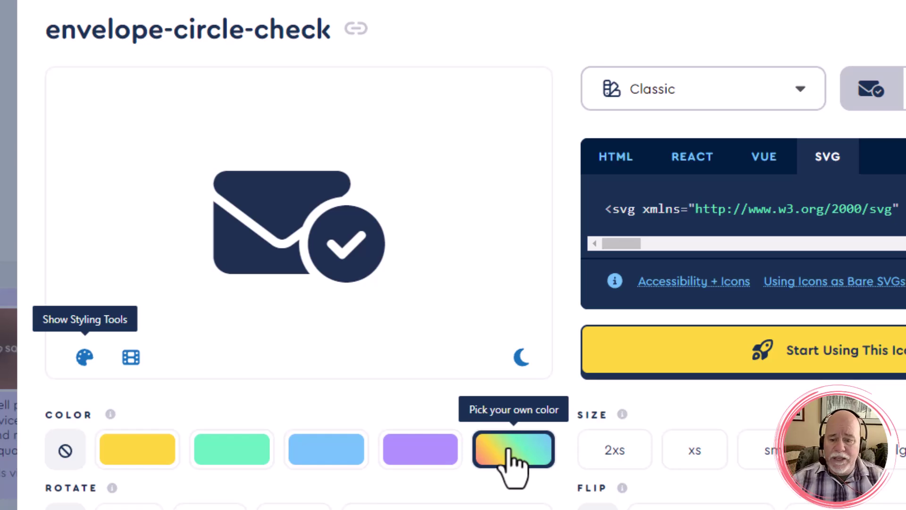
{"action": "left_click", "coordinate": [512, 467]}
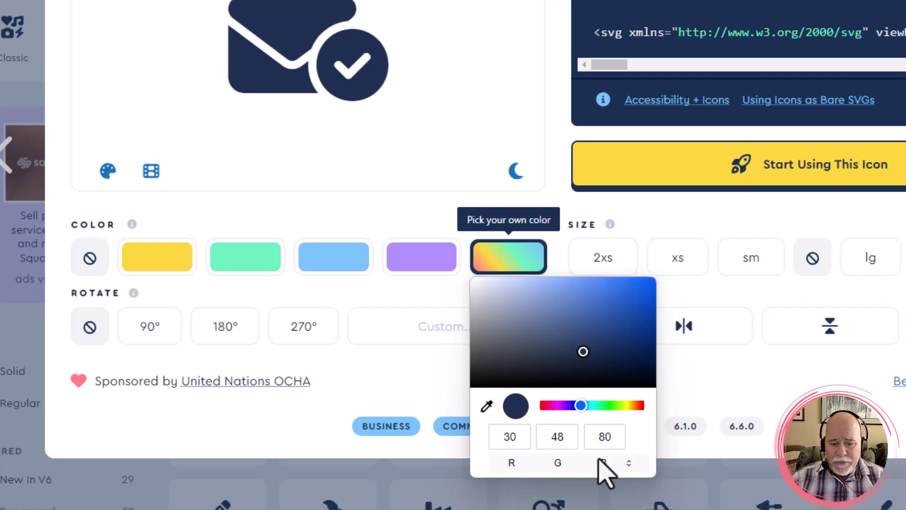
{"action": "left_click", "coordinate": [628, 465]}
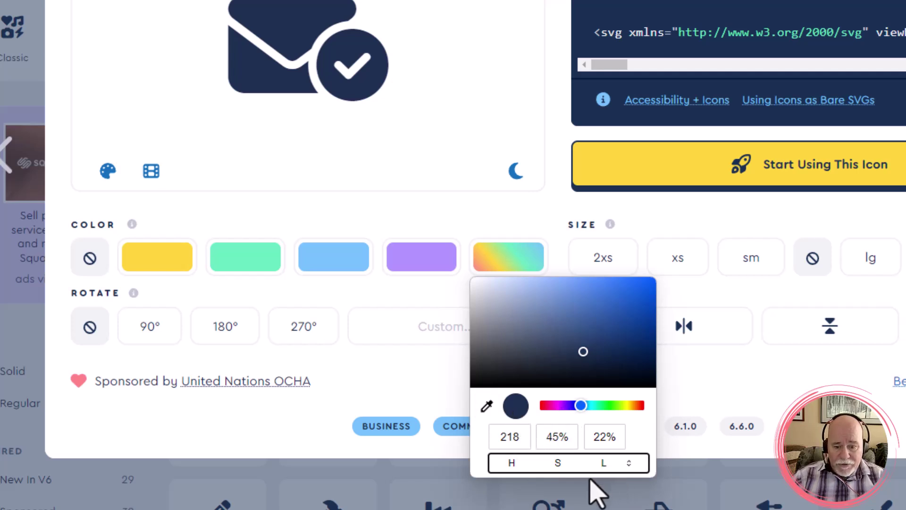
{"action": "left_click", "coordinate": [529, 432]}
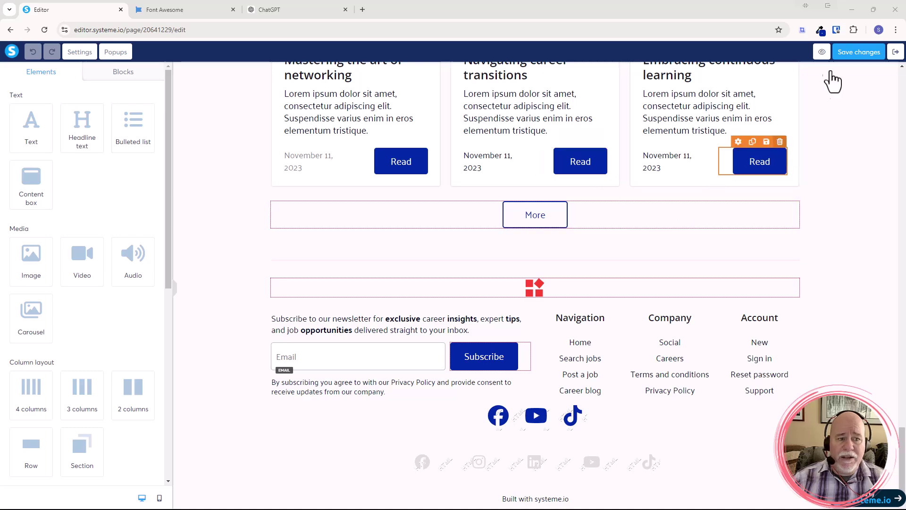
Start ColorZilla's Page Color Picker from its menu
{"action": "left_click", "coordinate": [822, 31]}
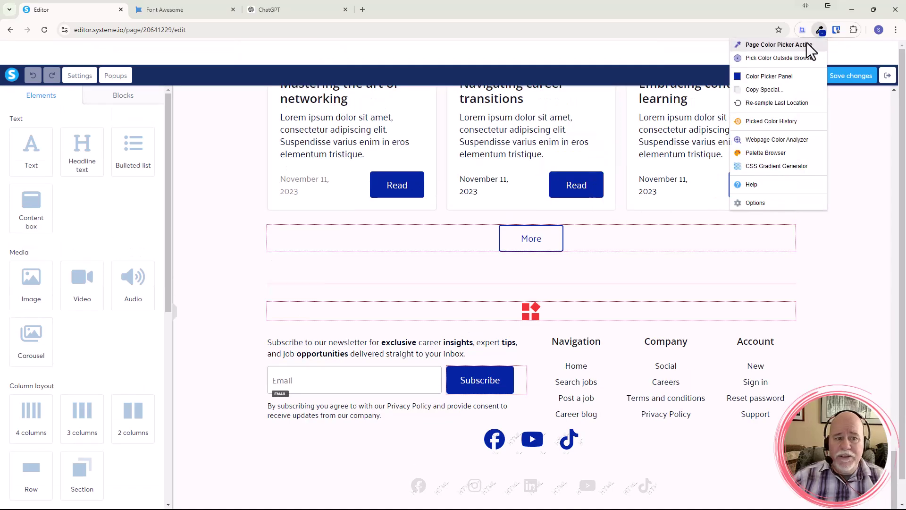
{"action": "left_click", "coordinate": [798, 44]}
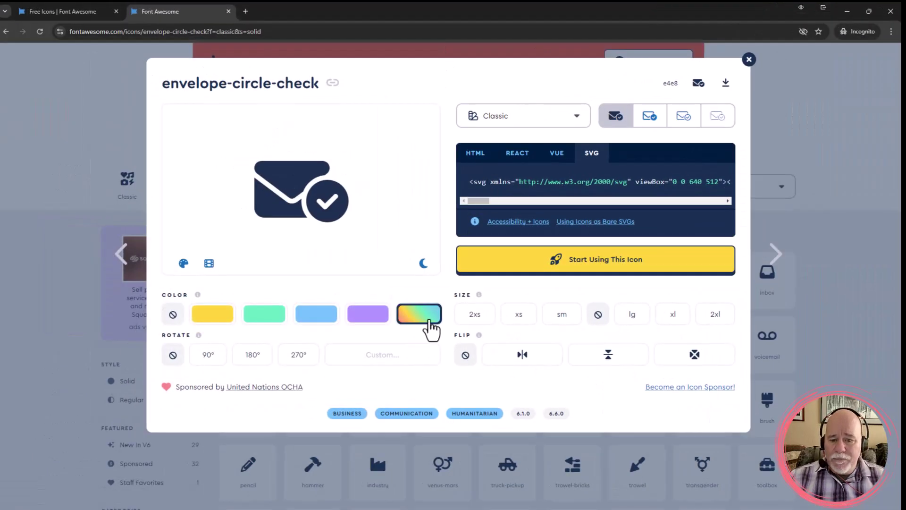
Enter R 1, G 40, B 167 in the custom colour picker, apply it, and copy the SVG snippet
{"action": "left_click", "coordinate": [430, 325]}
{"action": "double_click", "coordinate": [421, 420]}
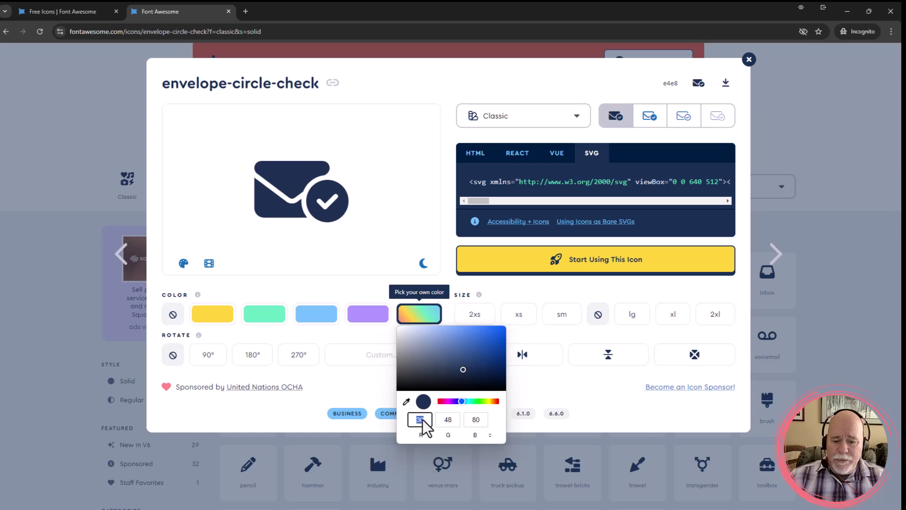
{"action": "type", "text": "1"}
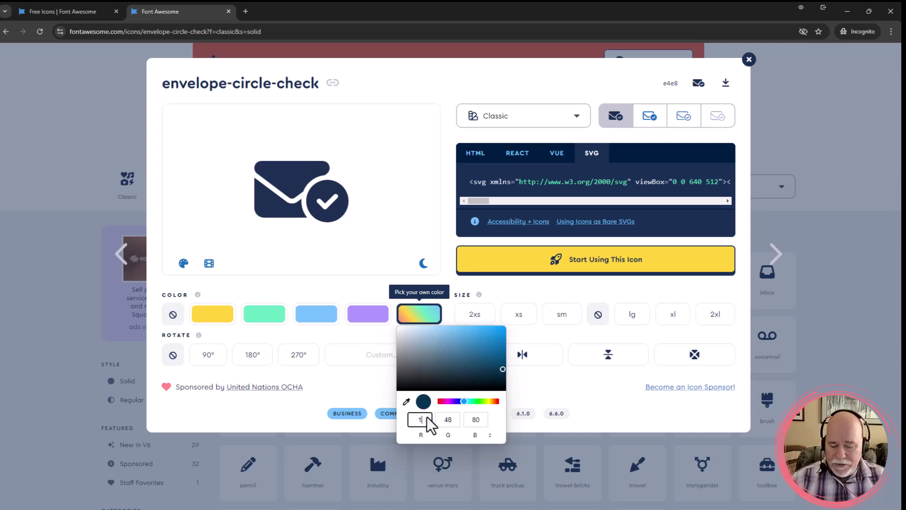
{"action": "key", "text": "Tab"}
{"action": "type", "text": "40"}
{"action": "key", "text": "Tab"}
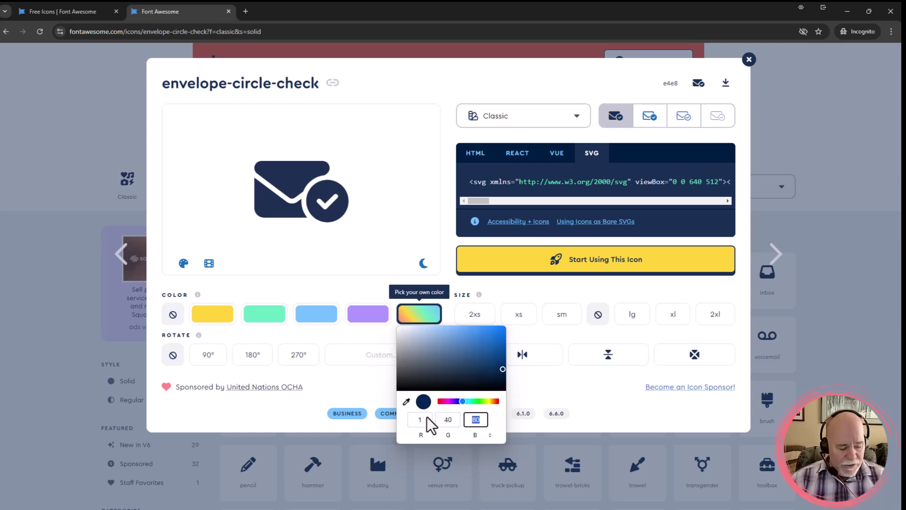
{"action": "type", "text": "167"}
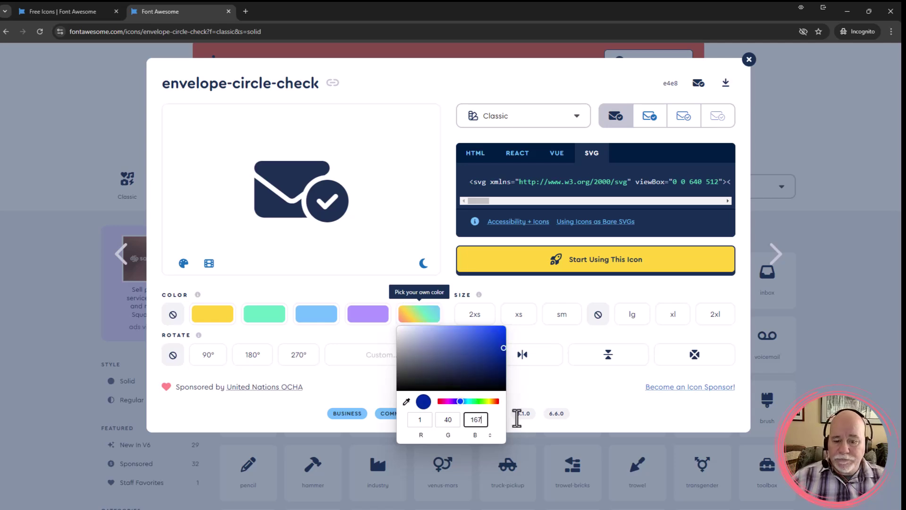
{"action": "left_click", "coordinate": [525, 390]}
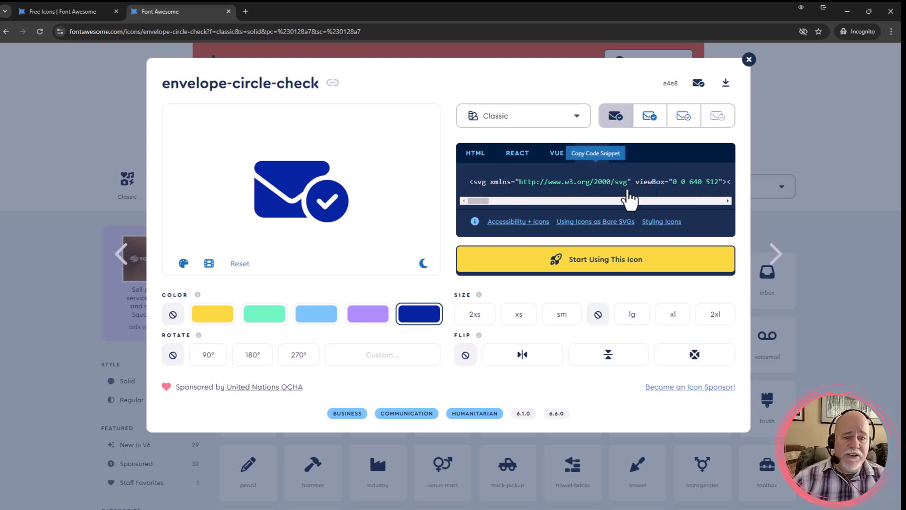
{"action": "left_click", "coordinate": [596, 192]}
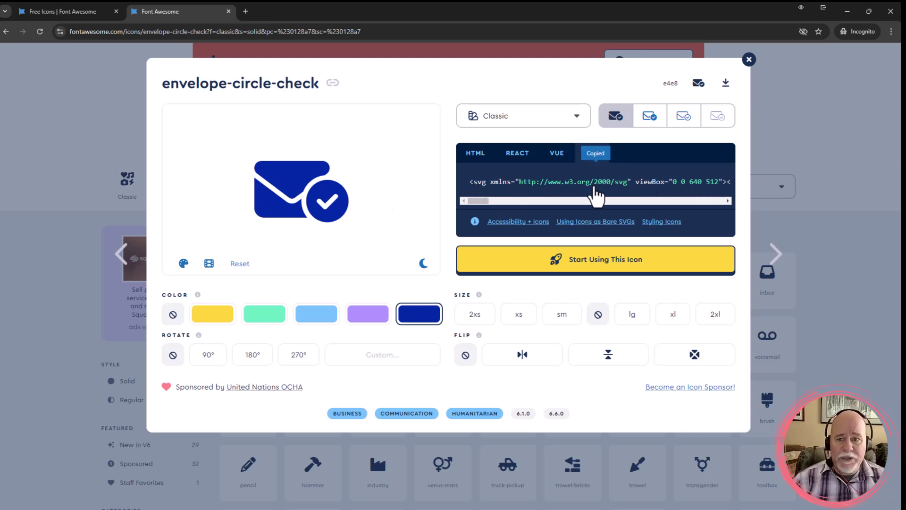
Back in the systeme.io editor, stop ColorZilla sampling and select the footer's social-icons Raw HTML block
{"action": "key", "text": "alt+Tab"}
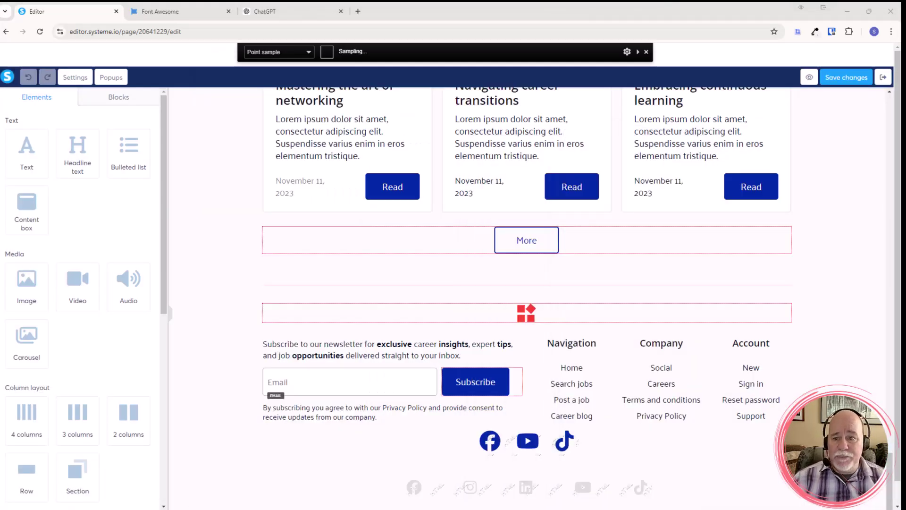
{"action": "scroll", "coordinate": [674, 324], "scroll_direction": "down", "scroll_amount": 1}
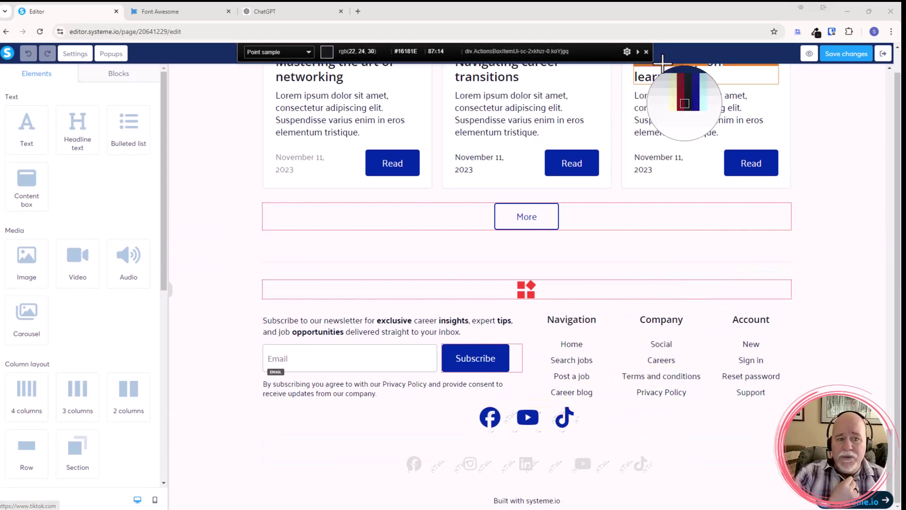
{"action": "left_click", "coordinate": [646, 51]}
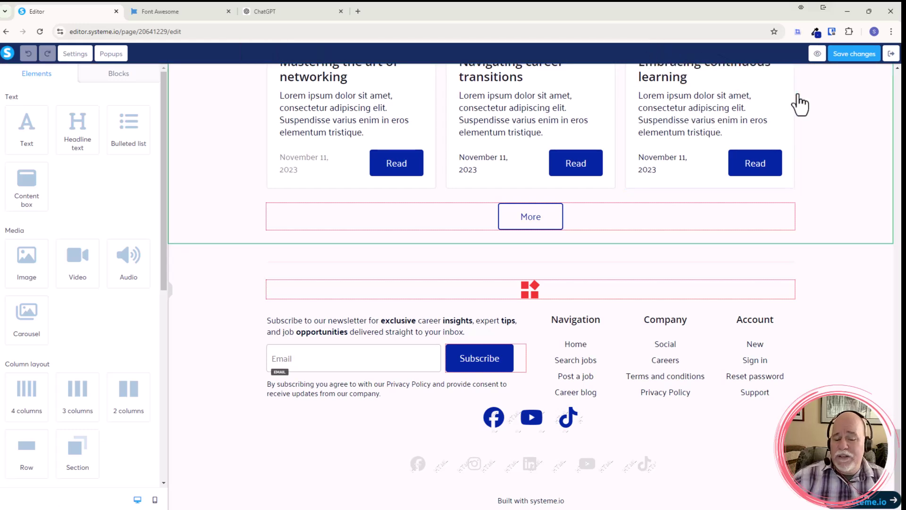
{"action": "left_click", "coordinate": [536, 425]}
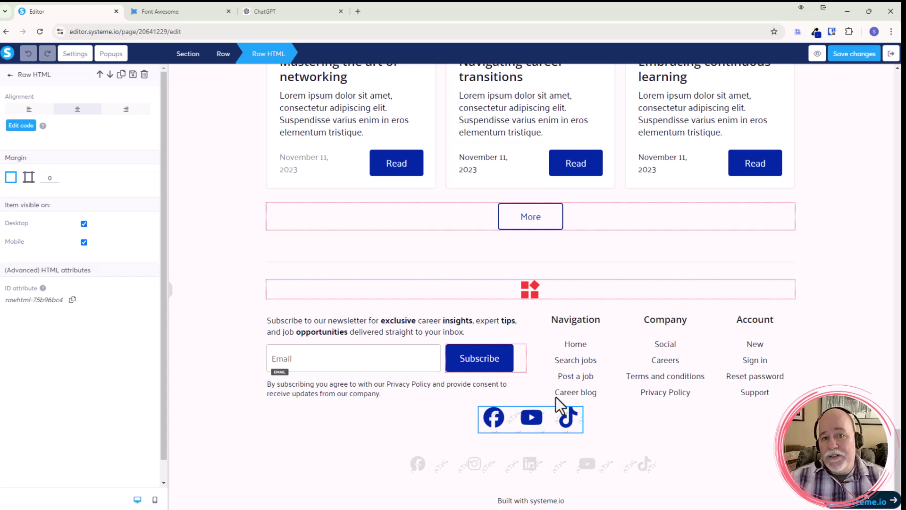
In ChatGPT, start a message explaining you want a Font Awesome icon as a mailto link
{"action": "left_click", "coordinate": [302, 12]}
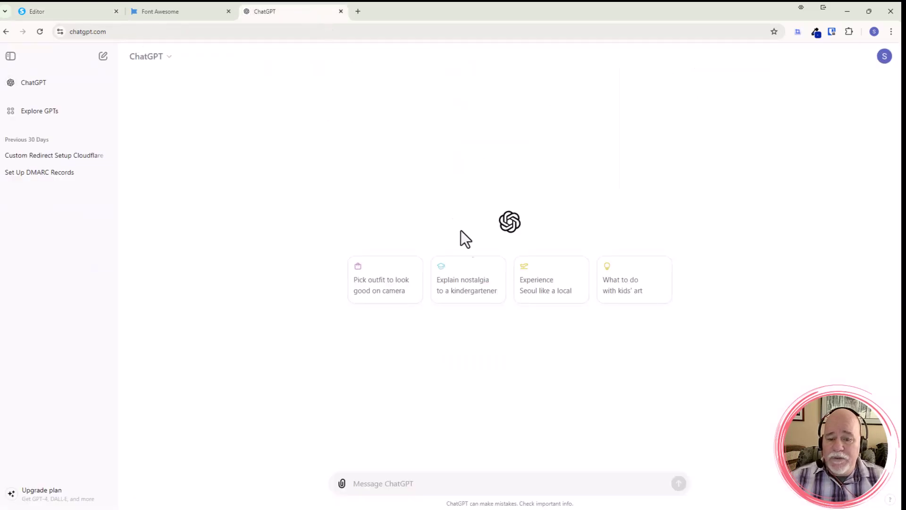
{"action": "left_click", "coordinate": [415, 485]}
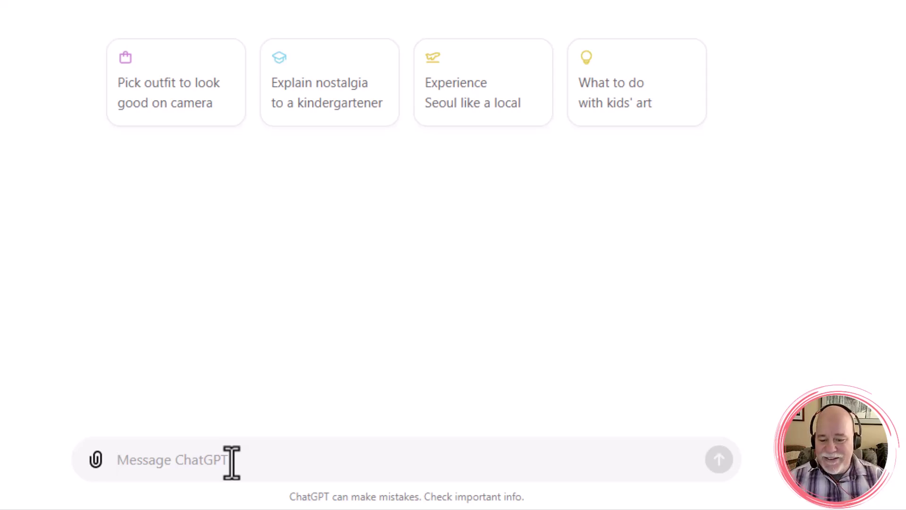
{"action": "type", "text": "Hello there. I"}
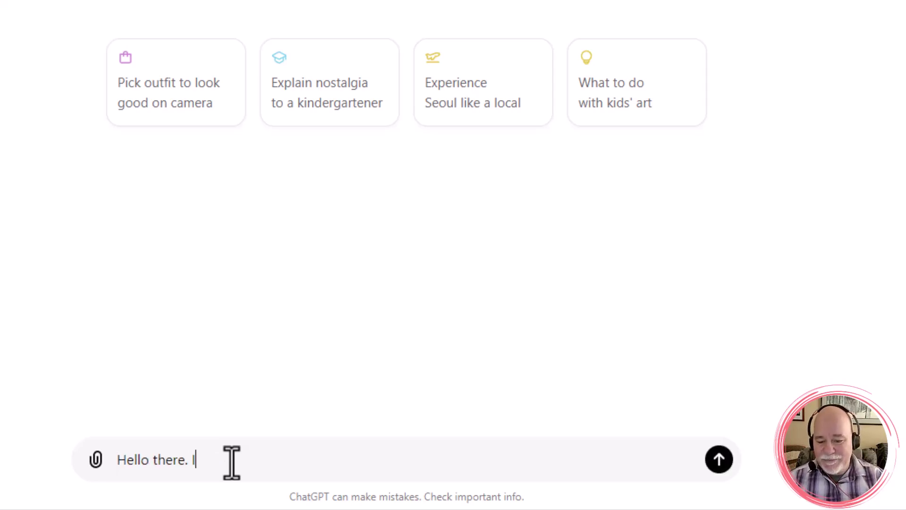
{"action": "type", "text": " hope you are having "}
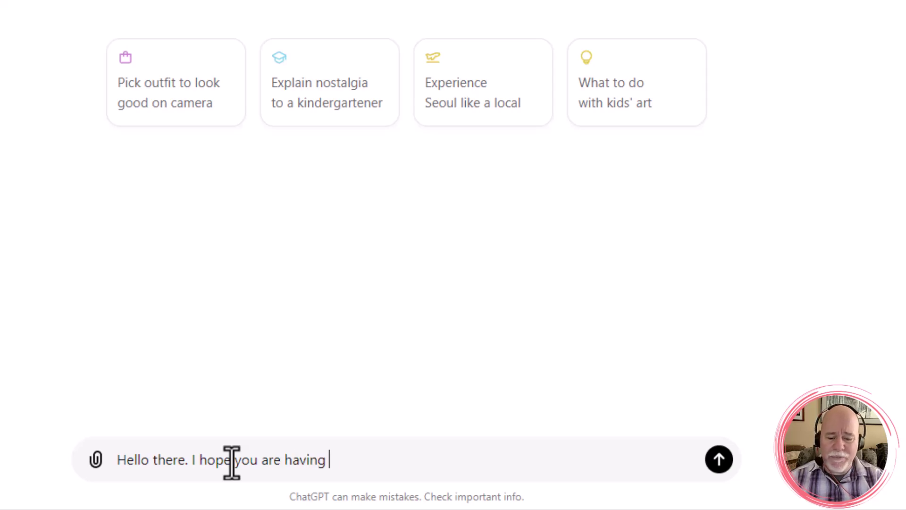
{"action": "type", "text": "an amazing"}
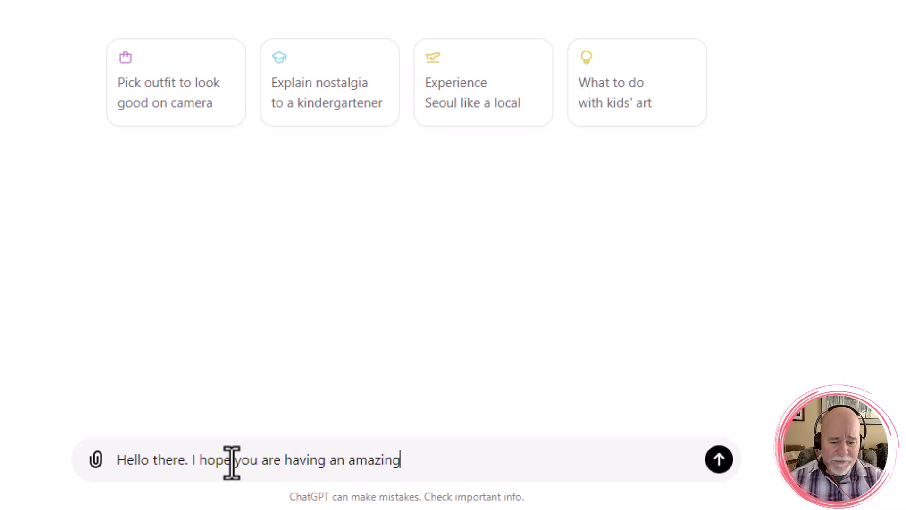
{"action": "type", "text": " day!"}
{"action": "key", "text": "shift+Return"}
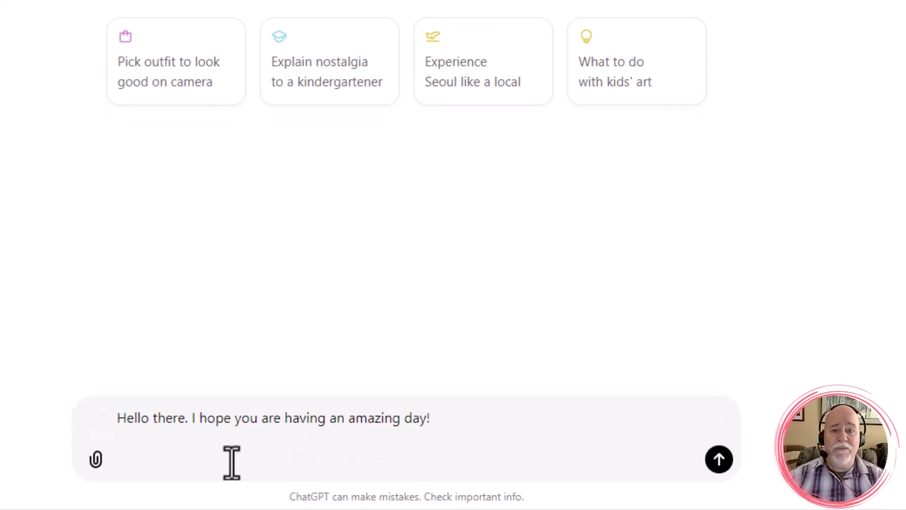
{"action": "type", "text": "I am work"}
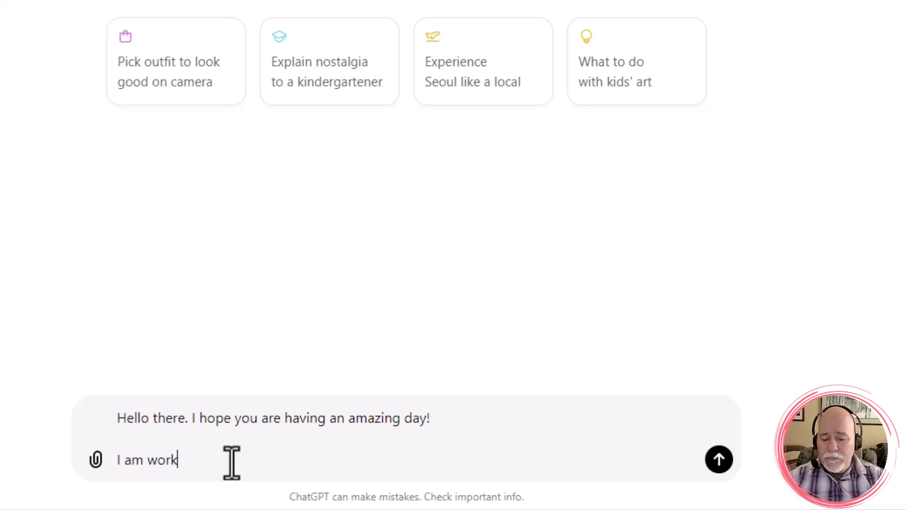
{"action": "type", "text": "ing on adding "}
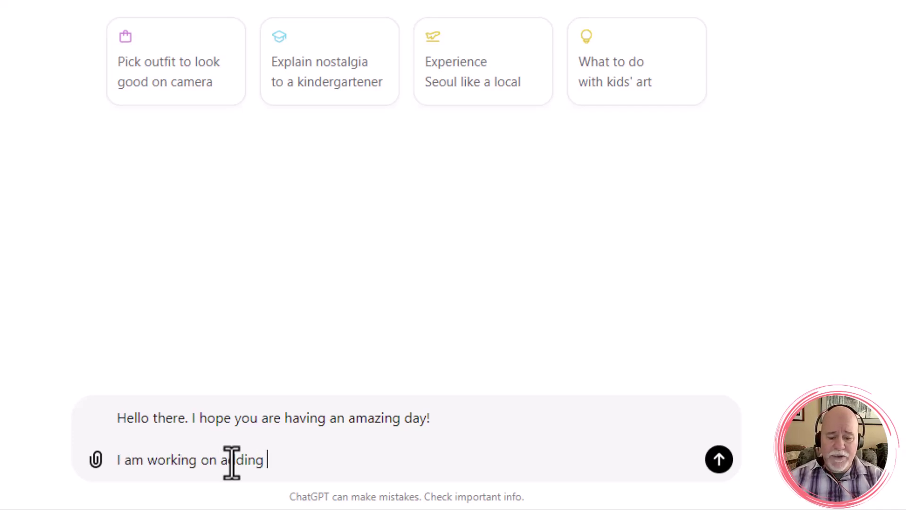
{"action": "type", "text": "a fonta"}
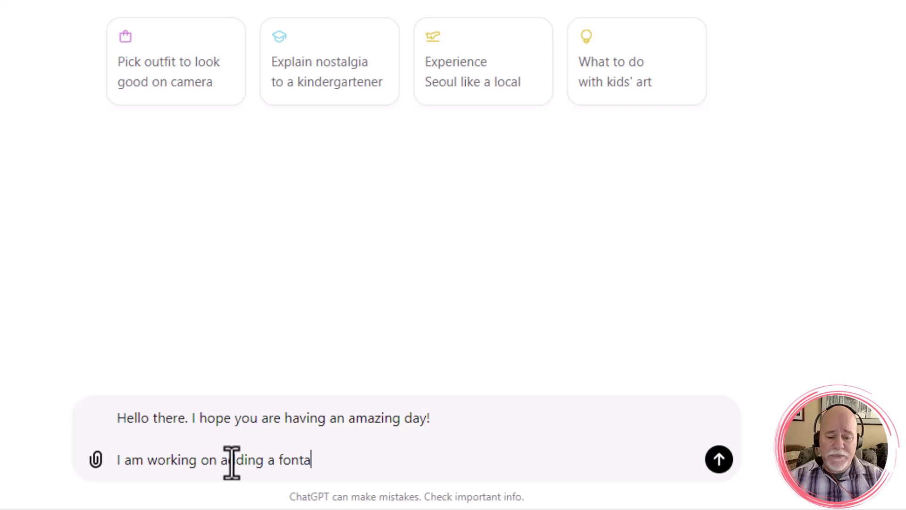
{"action": "type", "text": "wesome "}
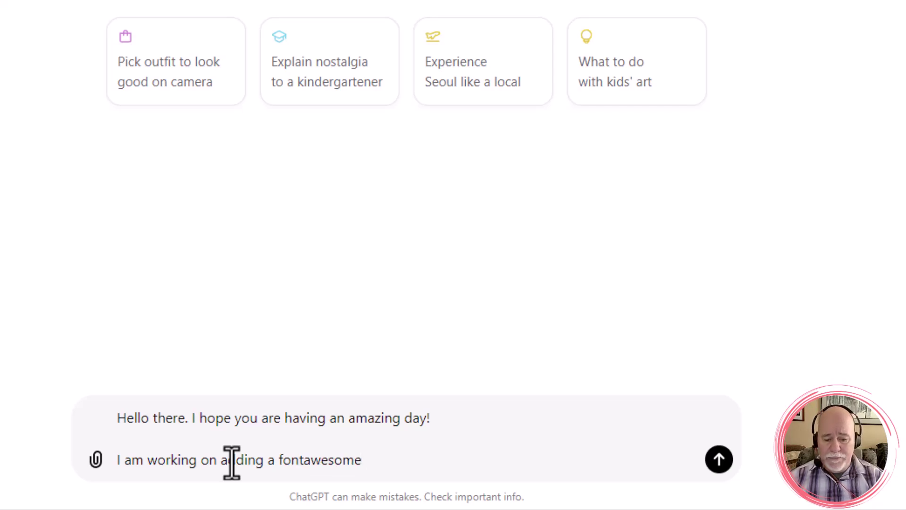
{"action": "type", "text": " icon to m"}
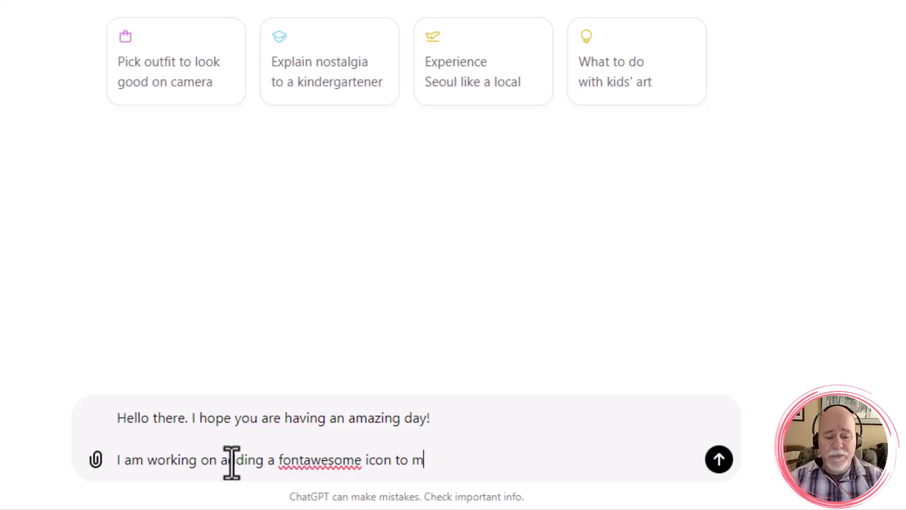
{"action": "type", "text": "y website "}
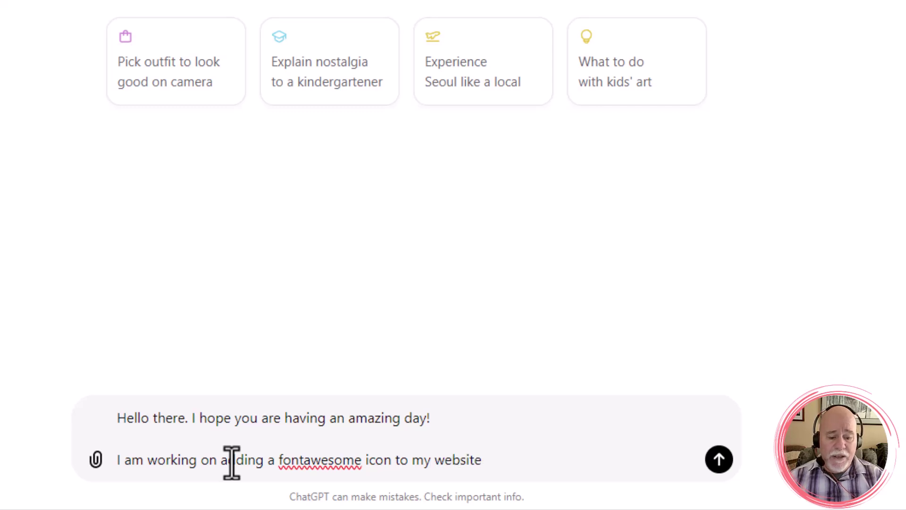
{"action": "type", "text": "t"}
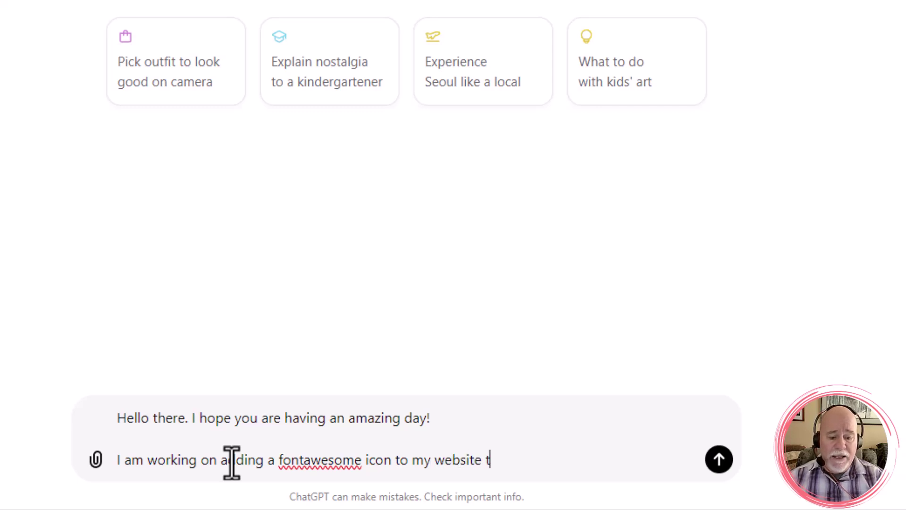
{"action": "key", "text": "BackSpace"}
{"action": "type", "text": "nad"}
{"action": "key", "text": "BackSpace"}
{"action": "key", "text": "BackSpace"}
{"action": "key", "text": "BackSpace"}
{"action": "key", "text": "BackSpace"}
{"action": "type", "text": "and "}
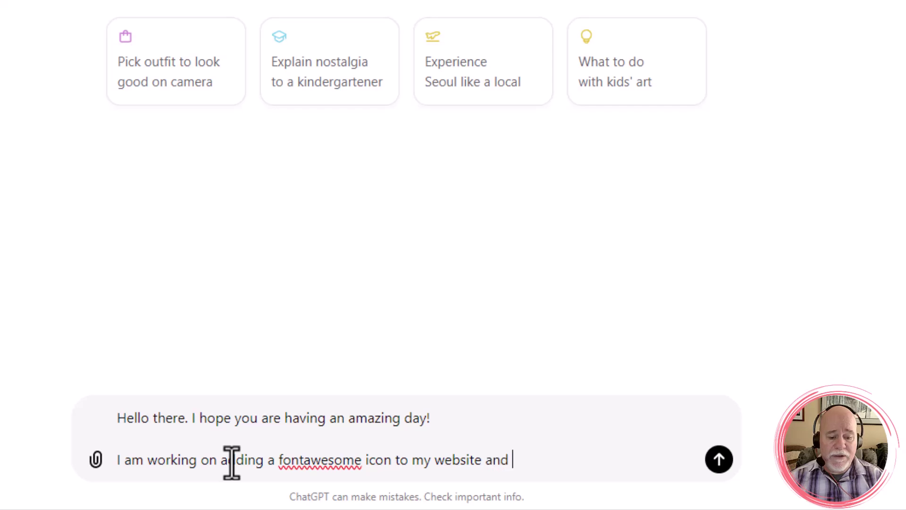
{"action": "type", "text": "I want to use it"}
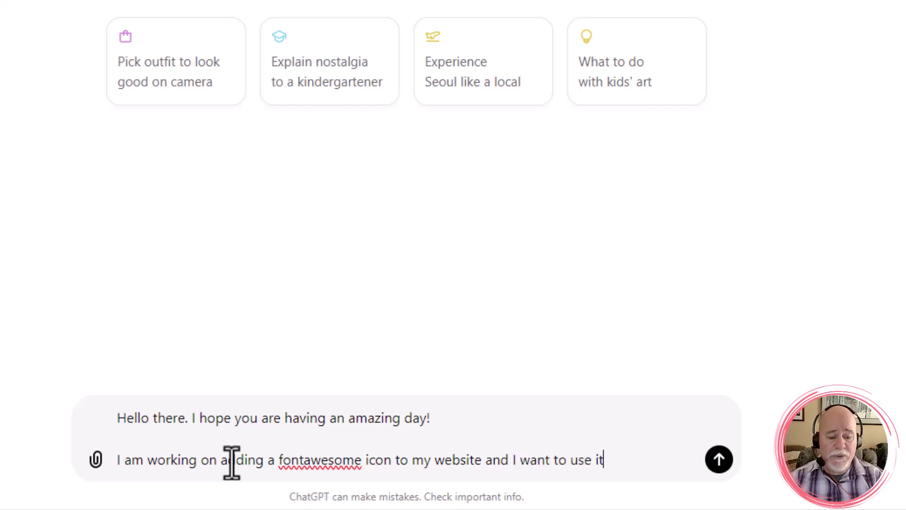
{"action": "type", "text": " a"}
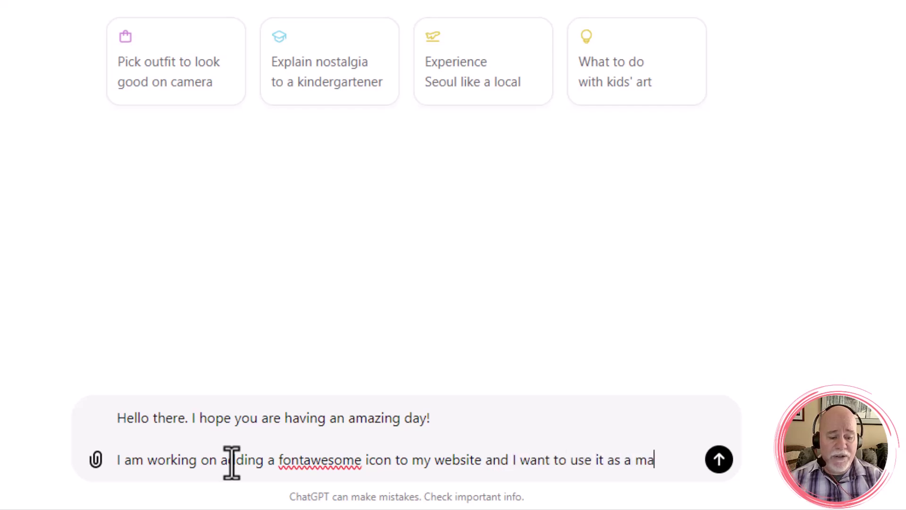
{"action": "type", "text": "s a miilto link"}
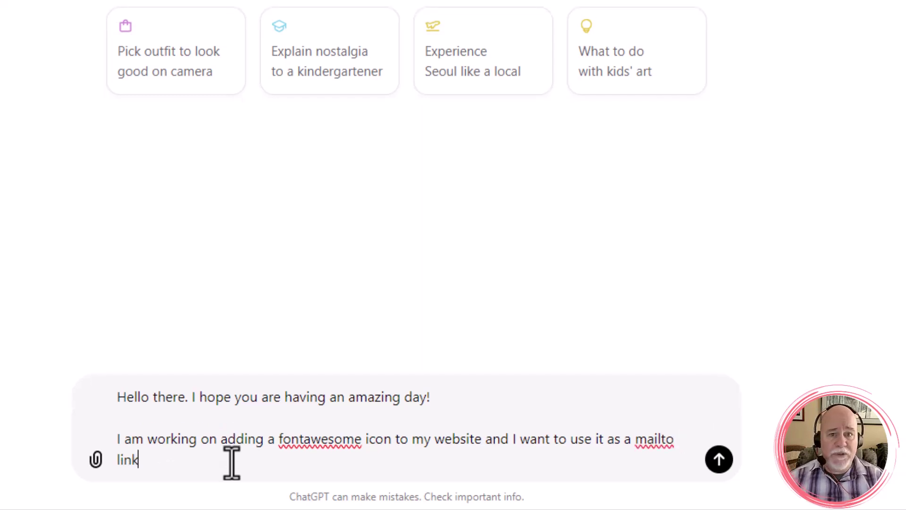
{"action": "type", "text": "."}
Paste the Font Awesome SVG code, ask for mailto link code, send, and copy the reply's code
{"action": "key", "text": "shift+Return"}
{"action": "key", "text": "shift+Return"}
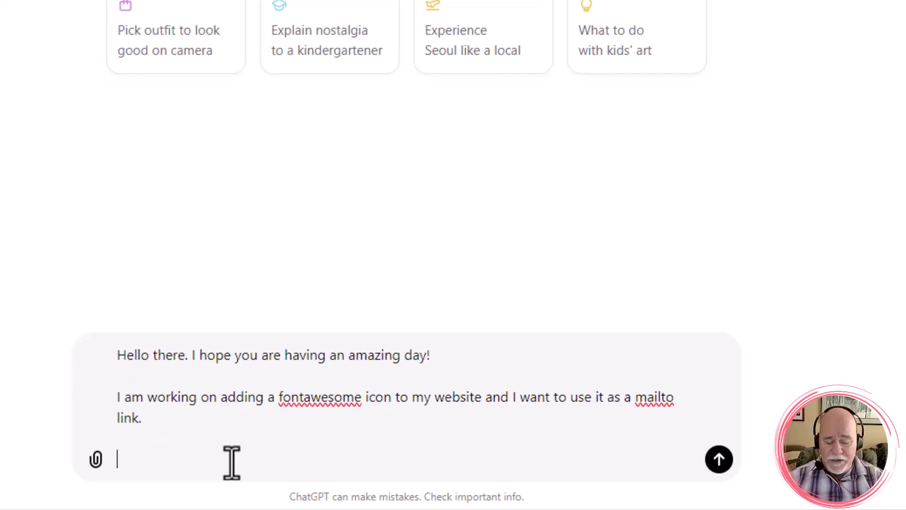
{"action": "type", "text": "Here is the code f"}
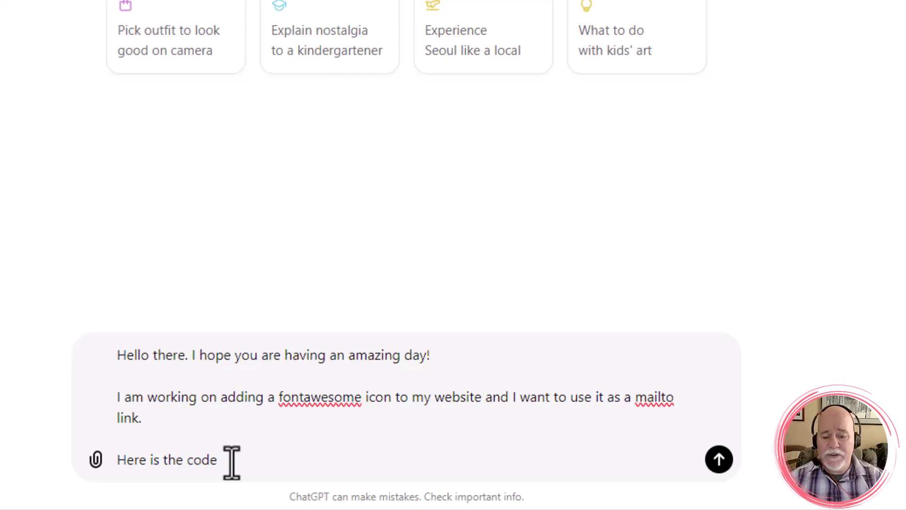
{"action": "key", "text": "BackSpace"}
{"action": "key", "text": "BackSpace"}
{"action": "key", "text": "BackSpace"}
{"action": "key", "text": "BackSpace"}
{"action": "type", "text": "svg "}
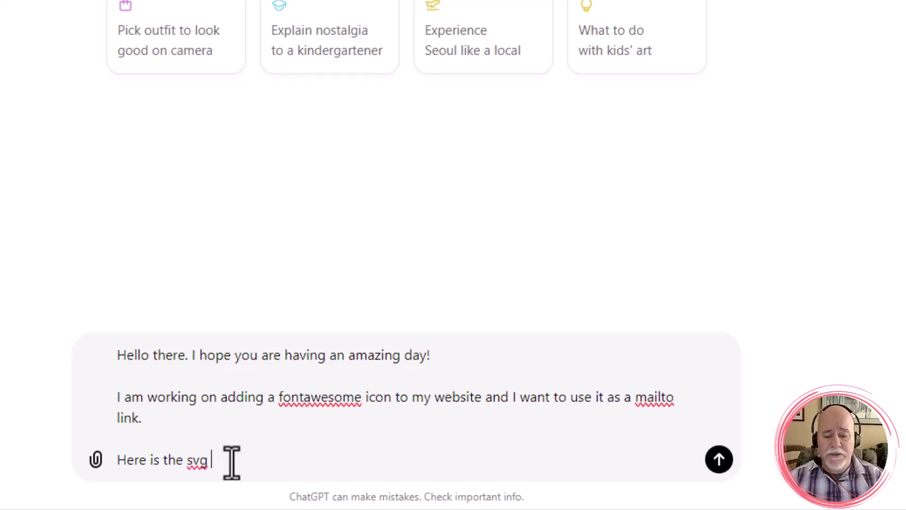
{"action": "type", "text": "code from"}
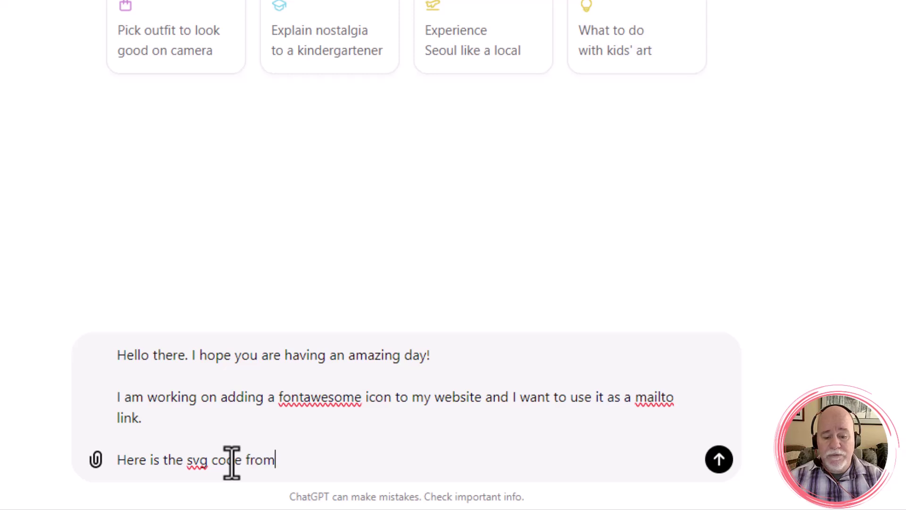
{"action": "type", "text": " font"}
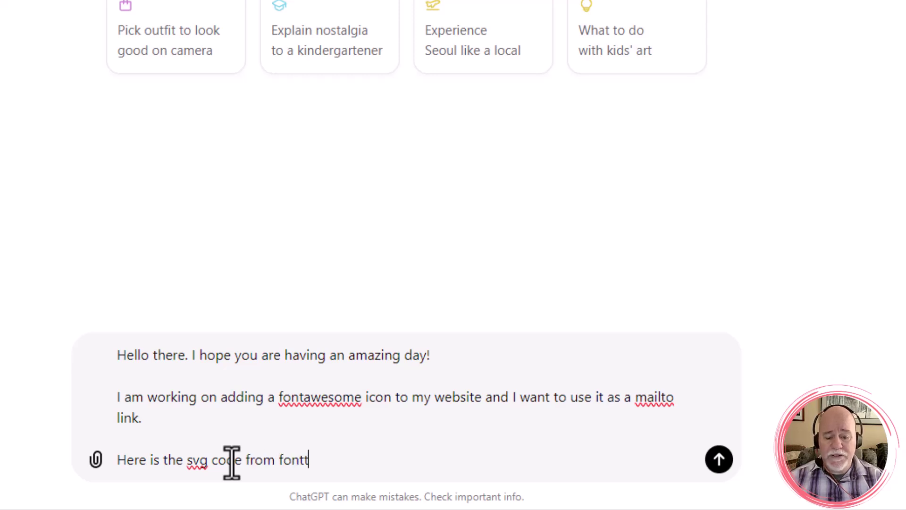
{"action": "type", "text": "awesoeme"}
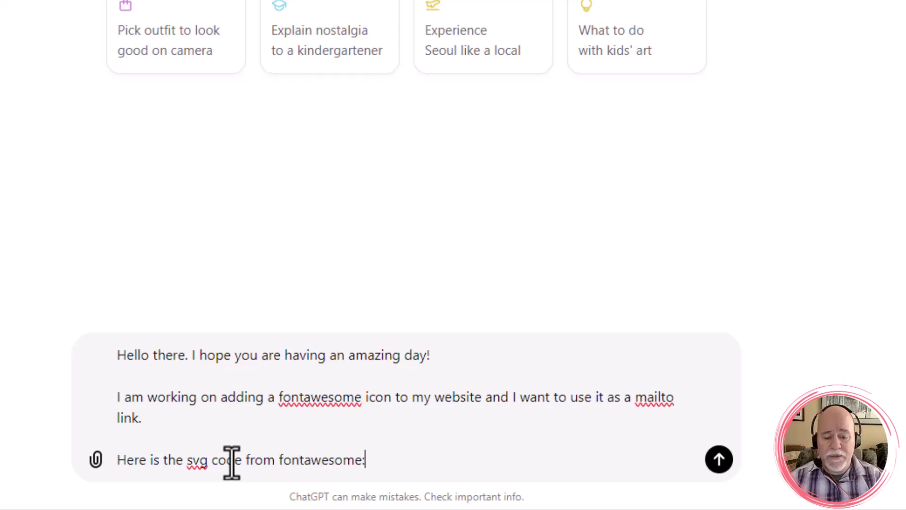
{"action": "type", "text": ":"}
{"action": "key", "text": "shift+Return"}
{"action": "key", "text": "shift+Return"}
{"action": "key", "text": "ctrl+v"}
{"action": "key", "text": "shift+Return"}
{"action": "key", "text": "shift+Return"}
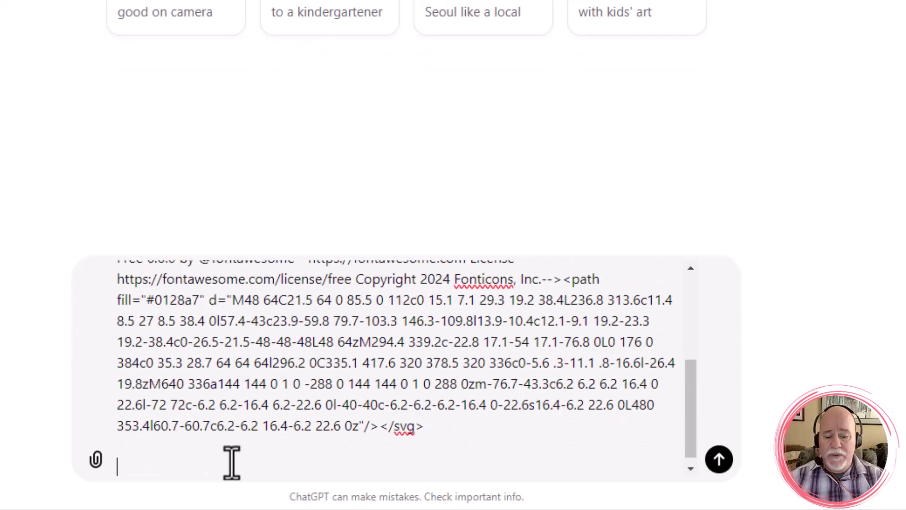
{"action": "type", "text": "CaHo "}
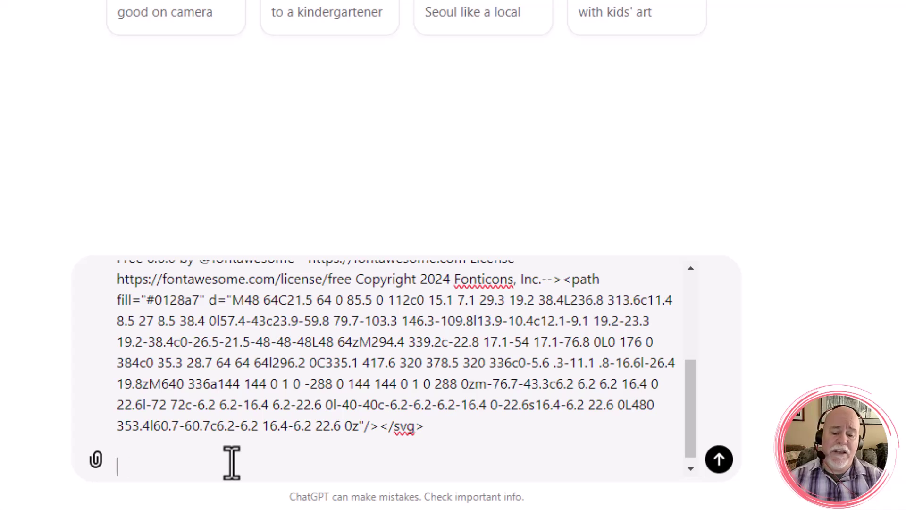
{"action": "type", "text": "CAn"}
{"action": "key", "text": "BackSpace"}
{"action": "key", "text": "BackSpace"}
{"action": "type", "text": "an you "}
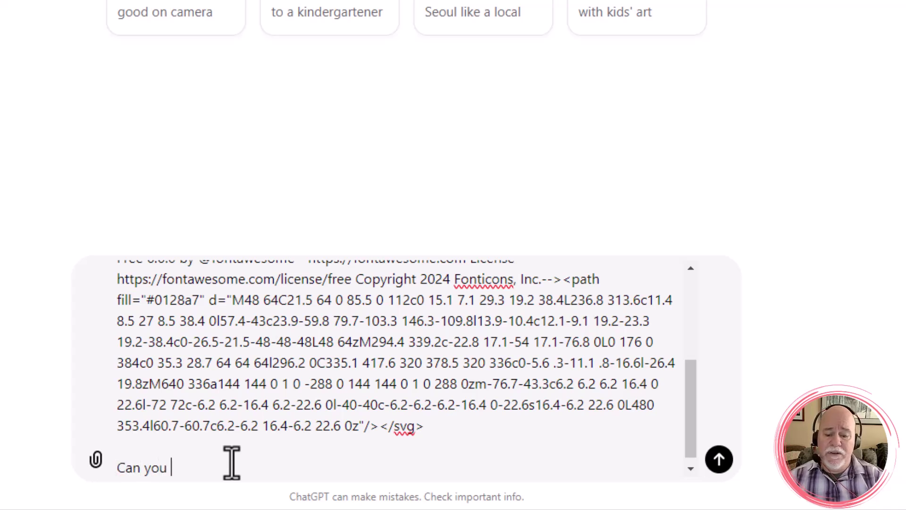
{"action": "type", "text": "provi"}
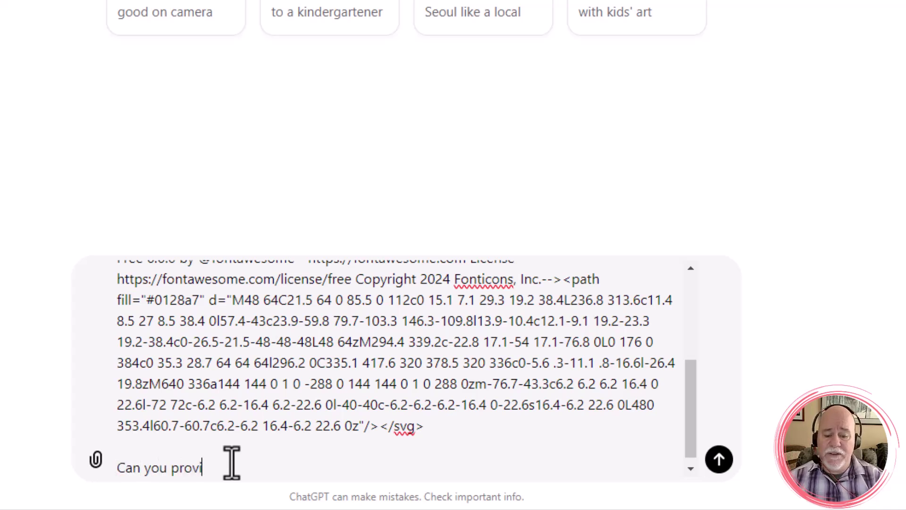
{"action": "key", "text": "BackSpace"}
{"action": "key", "text": "BackSpace"}
{"action": "type", "text": "e the"}
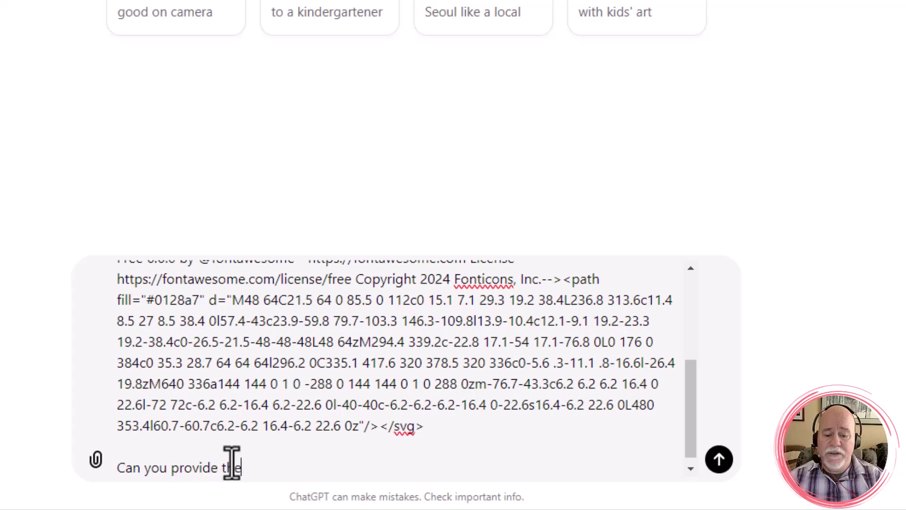
{"action": "type", "text": " code that I ne"}
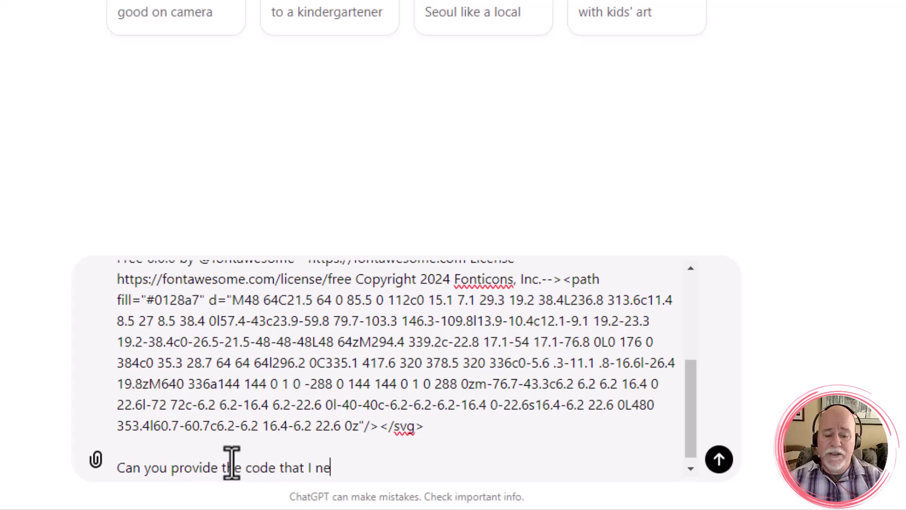
{"action": "type", "text": "ed to make this "}
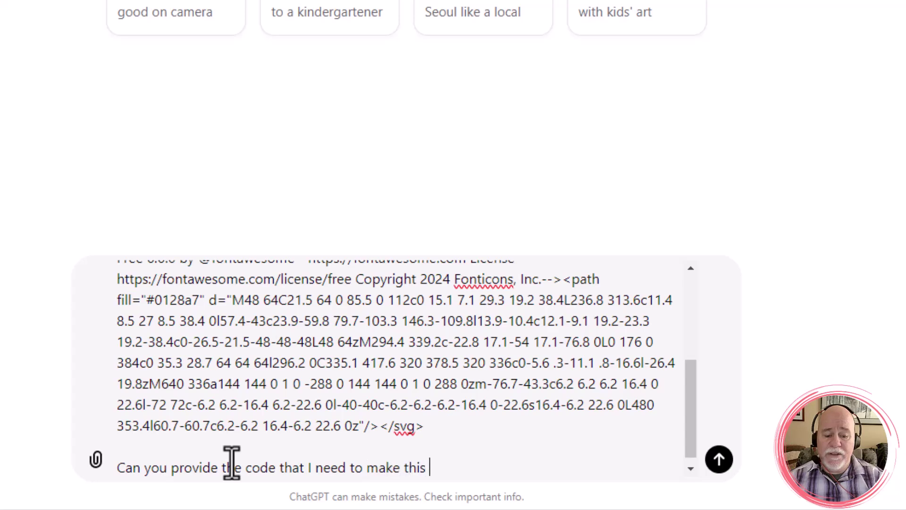
{"action": "type", "text": "a mailto "}
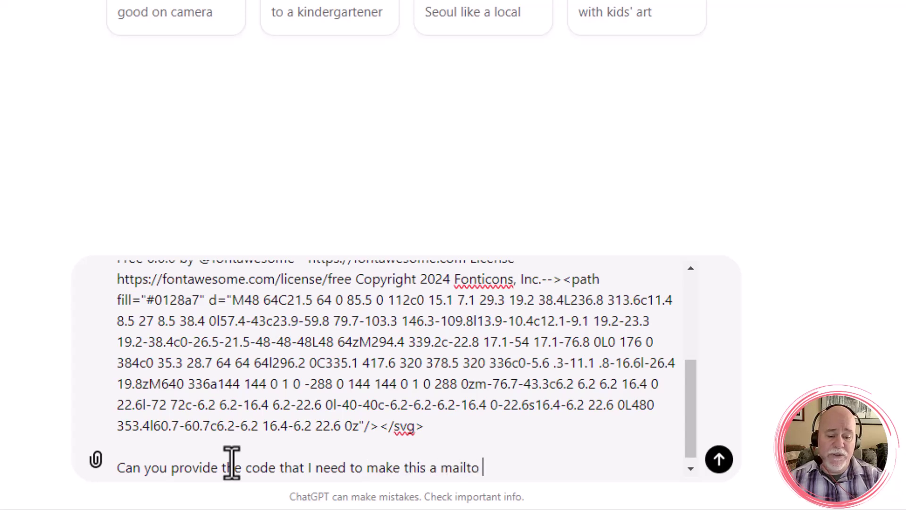
{"action": "type", "text": "link?"}
{"action": "key", "text": "Return"}
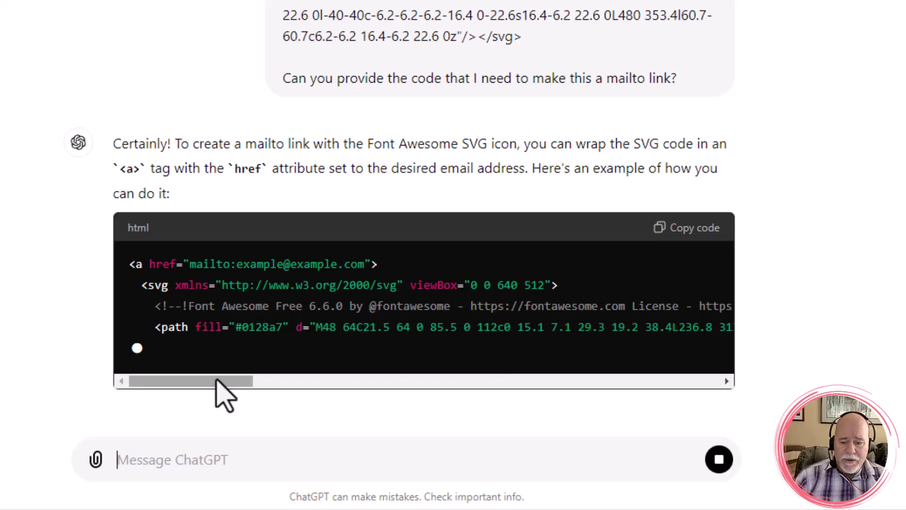
{"action": "left_click_drag", "start_coordinate": [217, 381], "coordinate": [143, 386]}
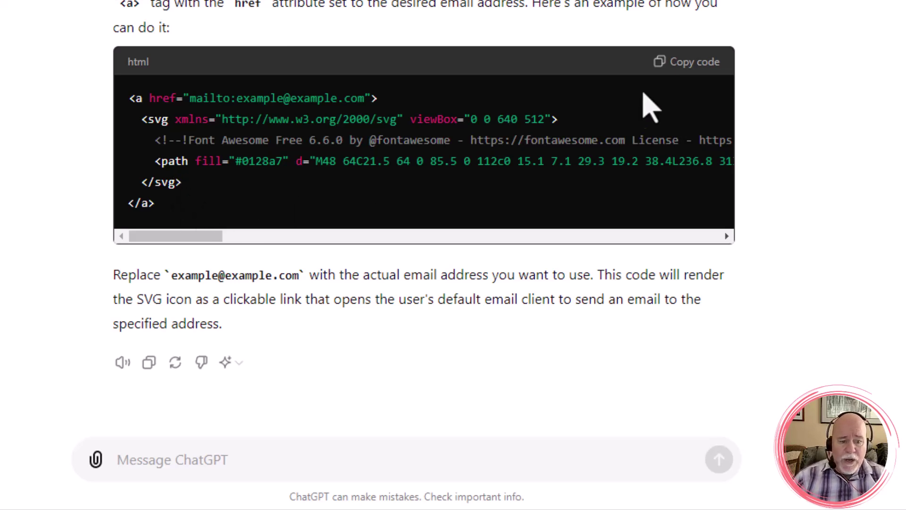
{"action": "left_click", "coordinate": [690, 64]}
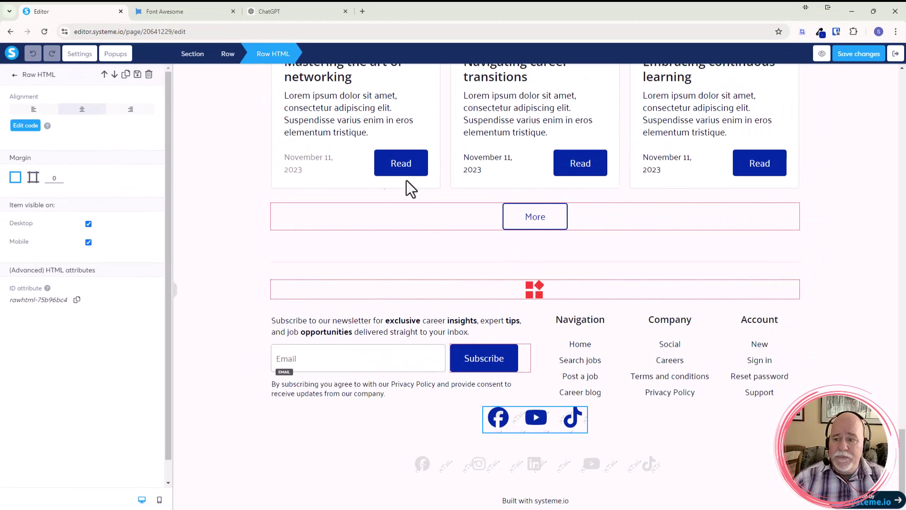
Paste the copied mailto link code on a new line after the TikTok link
{"action": "left_click", "coordinate": [25, 125]}
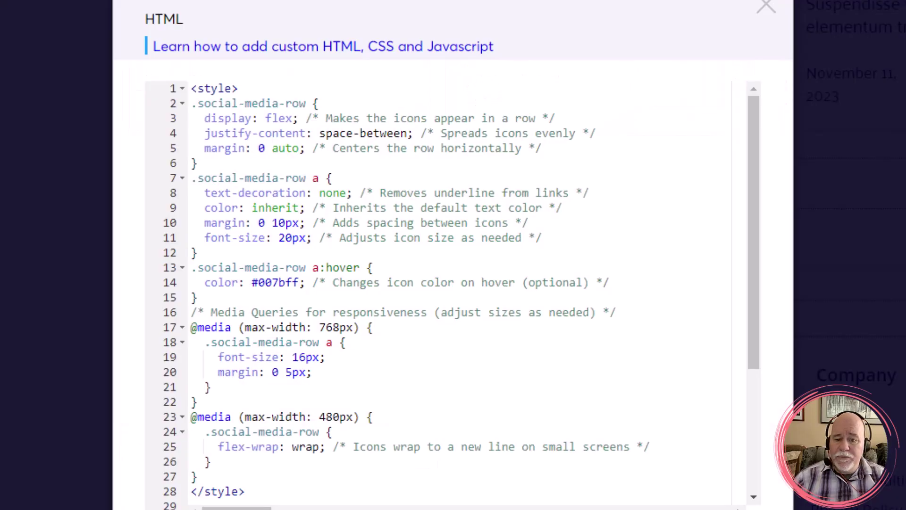
{"action": "scroll", "coordinate": [270, 183], "scroll_direction": "down", "scroll_amount": 3}
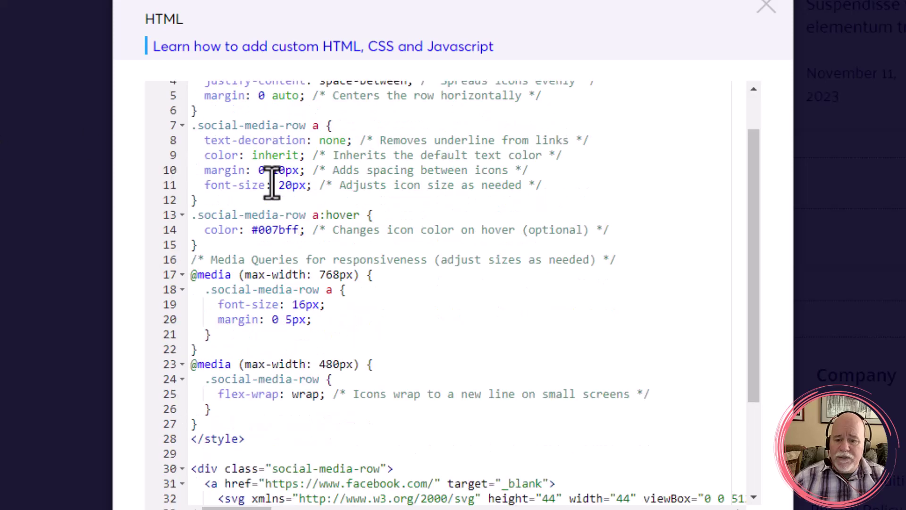
{"action": "scroll", "coordinate": [272, 183], "scroll_direction": "down", "scroll_amount": 3}
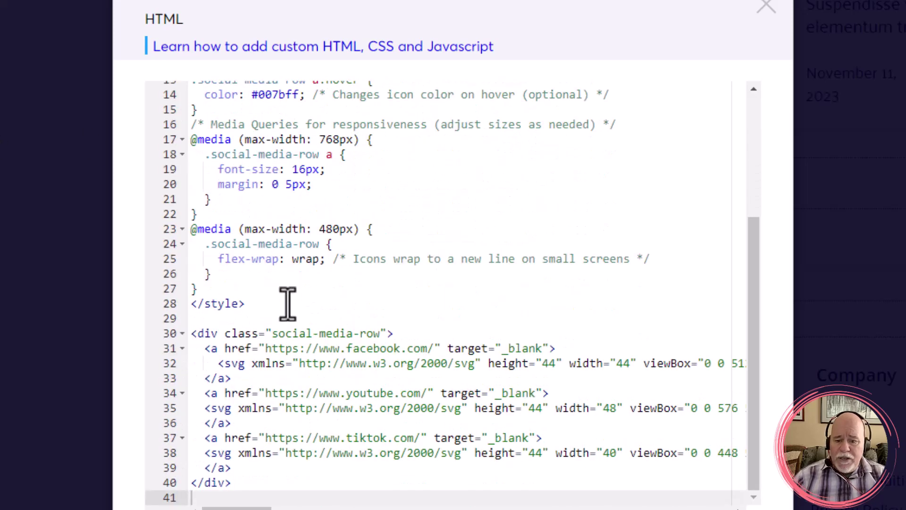
{"action": "left_click", "coordinate": [243, 469]}
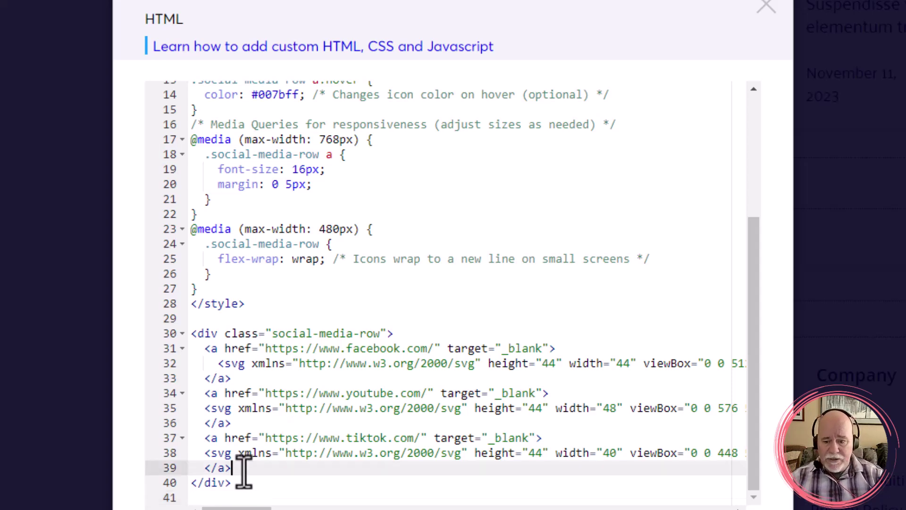
{"action": "key", "text": "Return"}
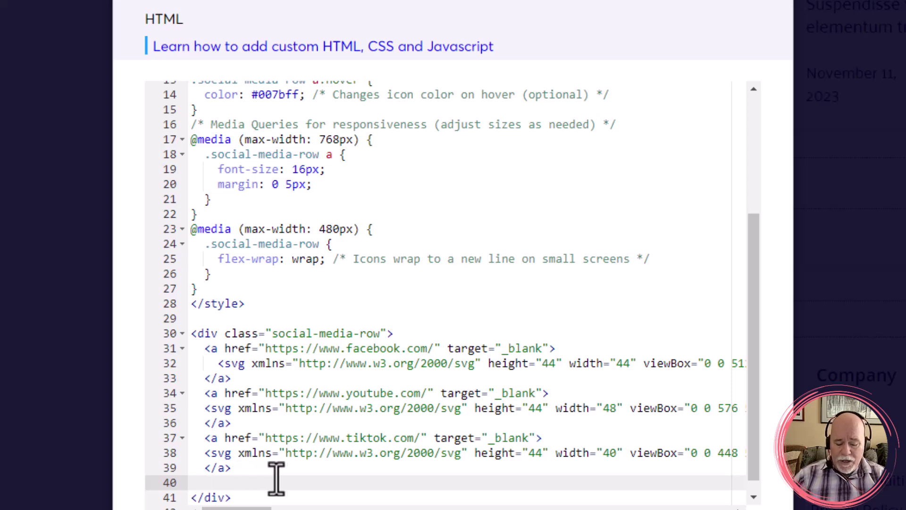
{"action": "key", "text": "ctrl+v"}
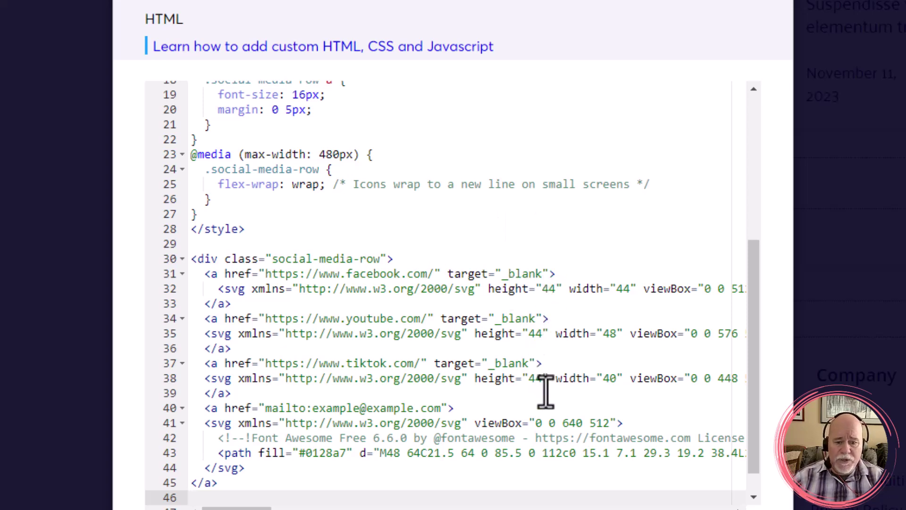
Place the cursor just before the new envelope icon's viewBox attribute
{"action": "scroll", "coordinate": [577, 381], "scroll_direction": "down", "scroll_amount": 1}
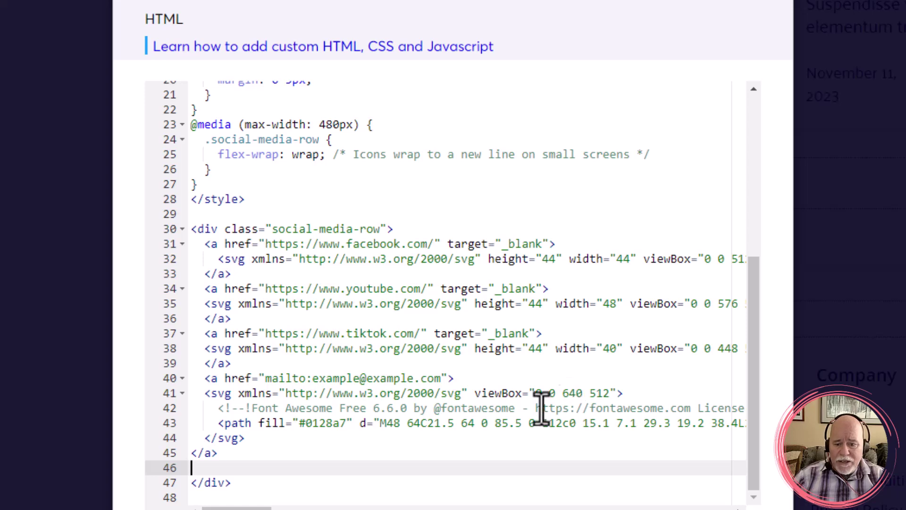
{"action": "mouse_move", "coordinate": [236, 508]}
{"action": "left_mouse_down"}
{"action": "mouse_move", "coordinate": [322, 508]}
{"action": "mouse_move", "coordinate": [237, 508]}
{"action": "left_mouse_up"}
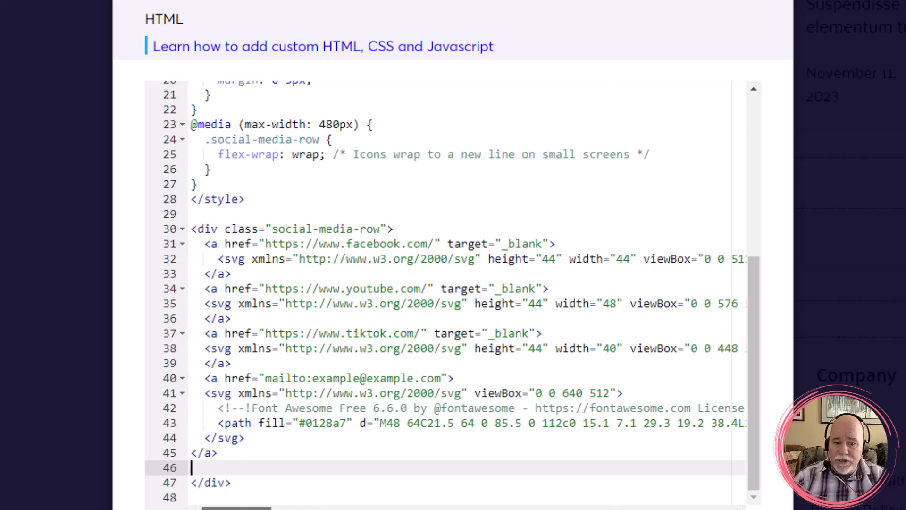
{"action": "left_click_drag", "start_coordinate": [474, 393], "coordinate": [629, 395]}
{"action": "left_click", "coordinate": [626, 394]}
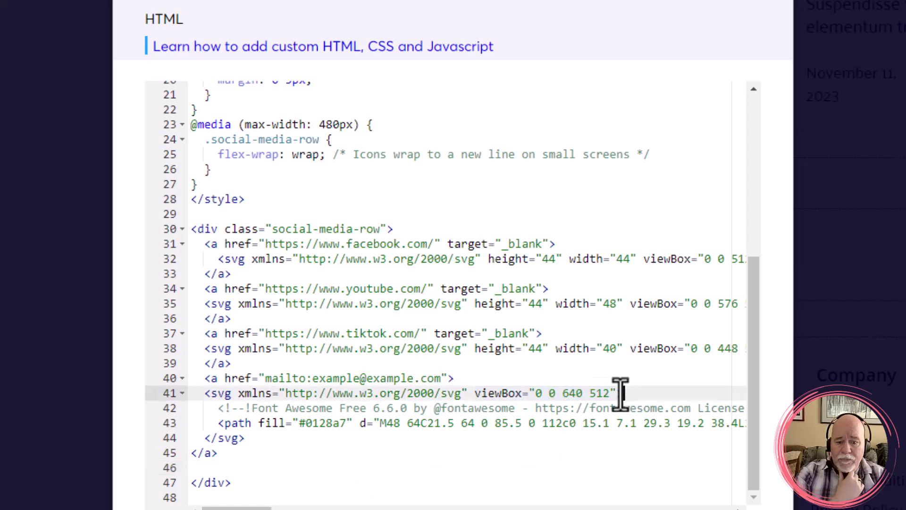
{"action": "left_click", "coordinate": [475, 394]}
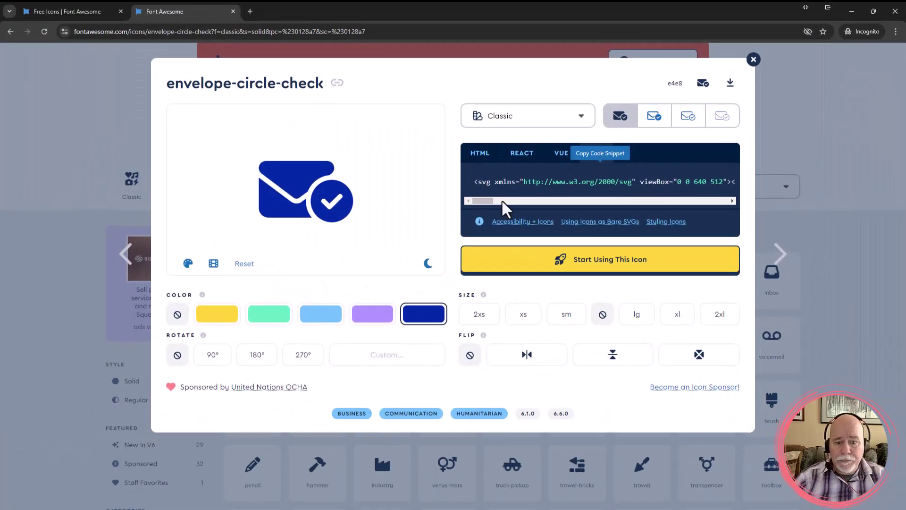
Scroll through the envelope-circle-check icon's SVG code in the Font Awesome modal
{"action": "left_click_drag", "start_coordinate": [486, 198], "coordinate": [490, 199]}
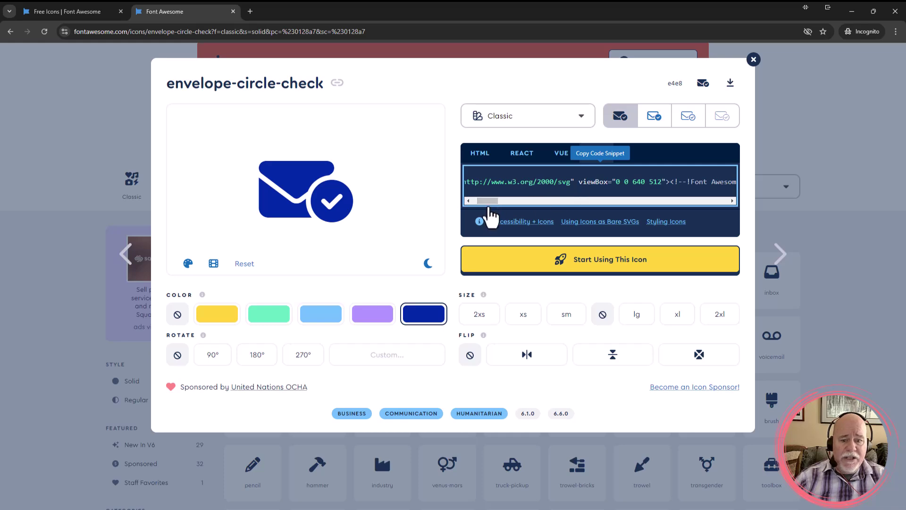
{"action": "left_click_drag", "start_coordinate": [487, 202], "coordinate": [480, 195]}
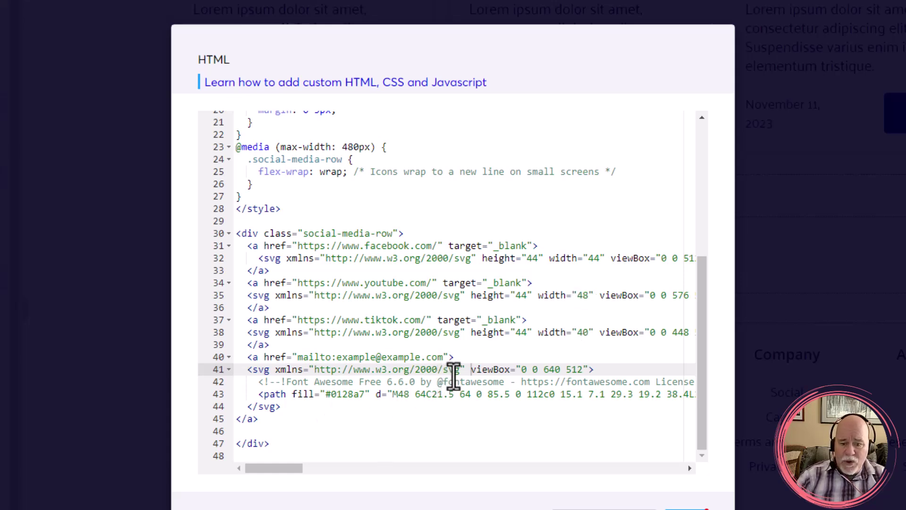
Select the YouTube icon's height="44" width="48" attributes on line 35
{"action": "left_click_drag", "start_coordinate": [471, 296], "coordinate": [591, 293]}
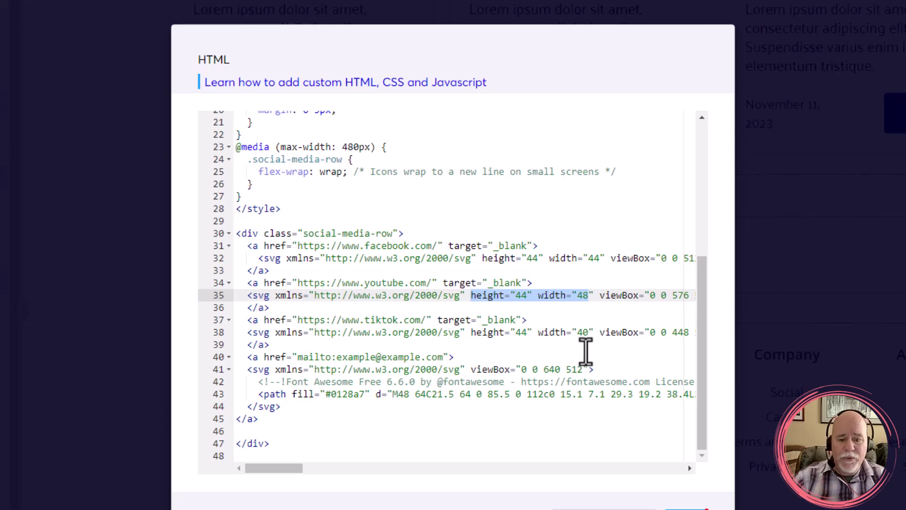
{"action": "left_click", "coordinate": [592, 293]}
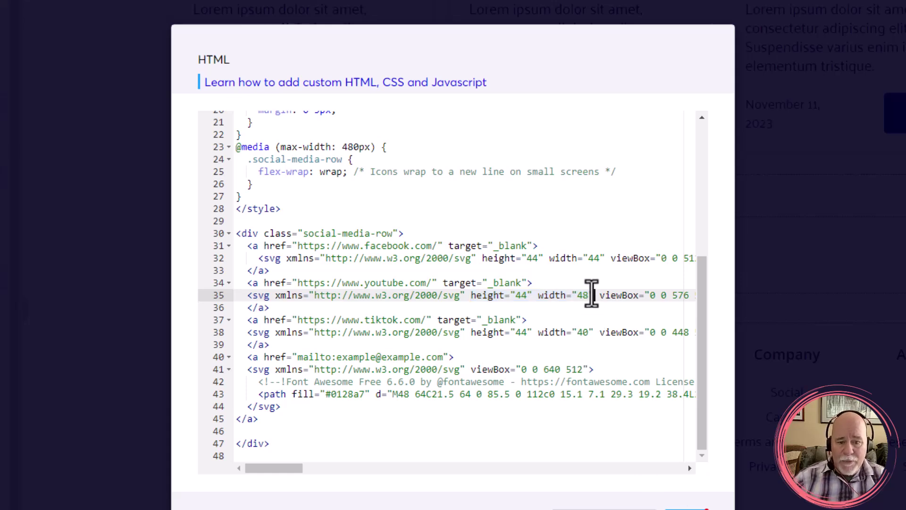
{"action": "left_click_drag", "start_coordinate": [592, 293], "coordinate": [472, 298]}
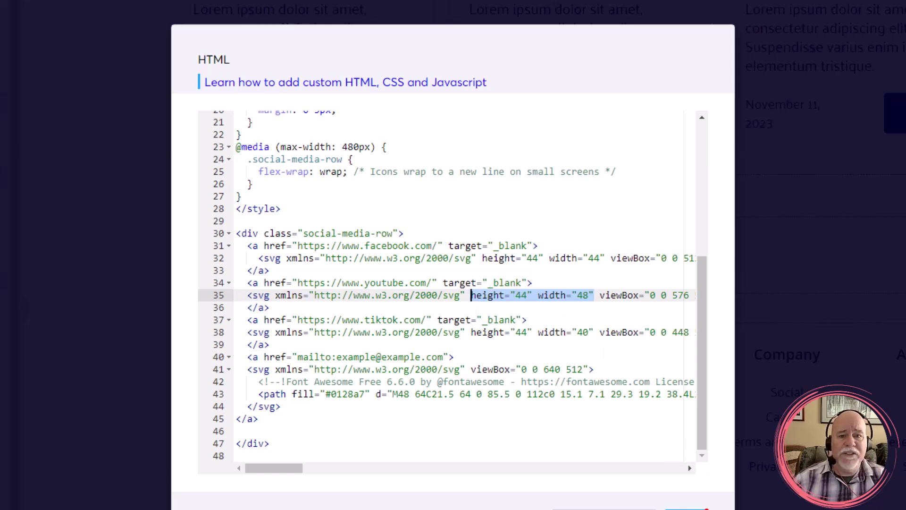
Close the HTML code window and reselect the social icons Raw HTML block
{"action": "left_click", "coordinate": [679, 508]}
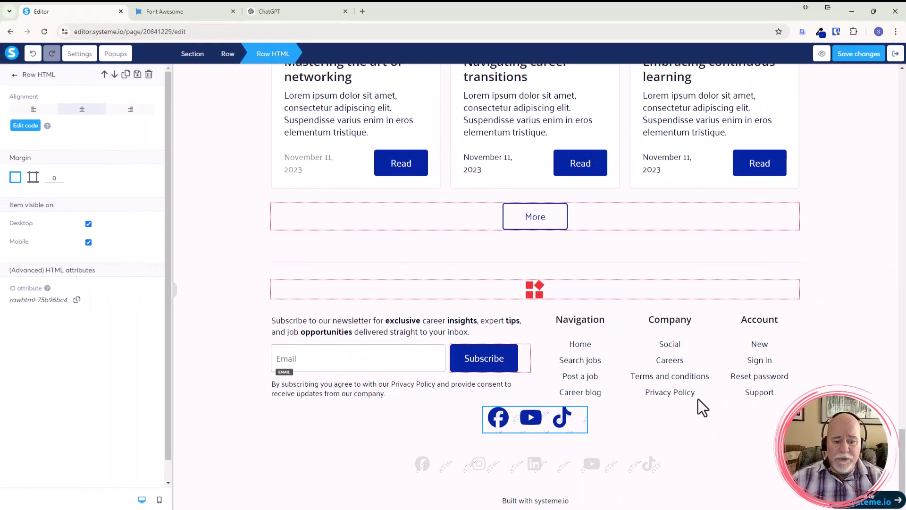
{"action": "left_click", "coordinate": [610, 437]}
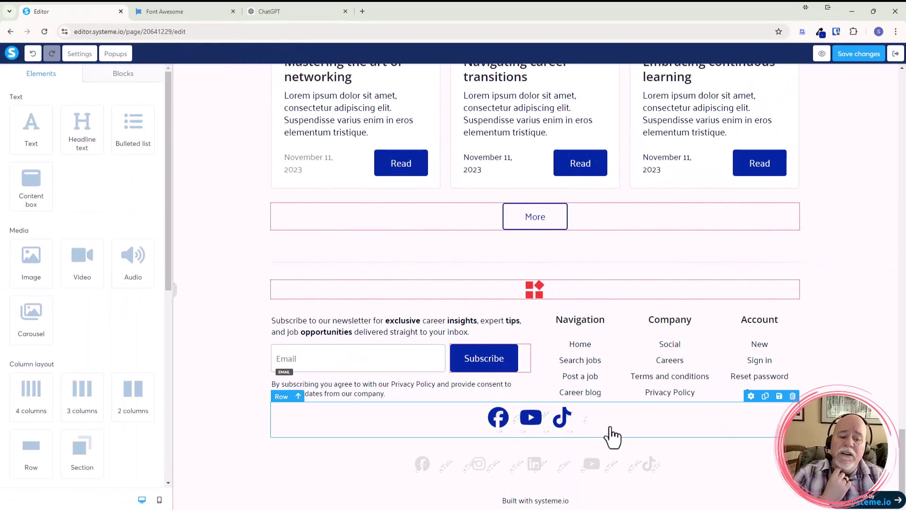
{"action": "left_click", "coordinate": [538, 437]}
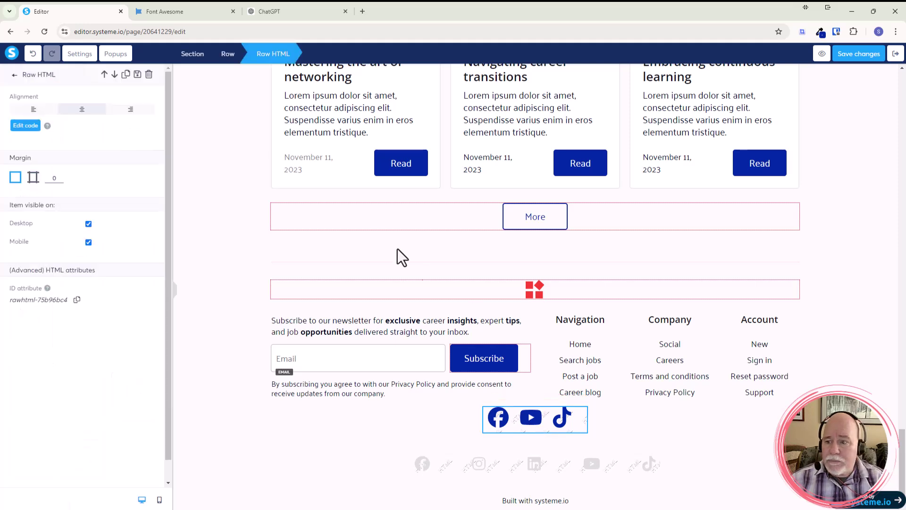
Insert height="44" width="48" before the mail icon's viewBox and save the code
{"action": "left_click", "coordinate": [27, 125]}
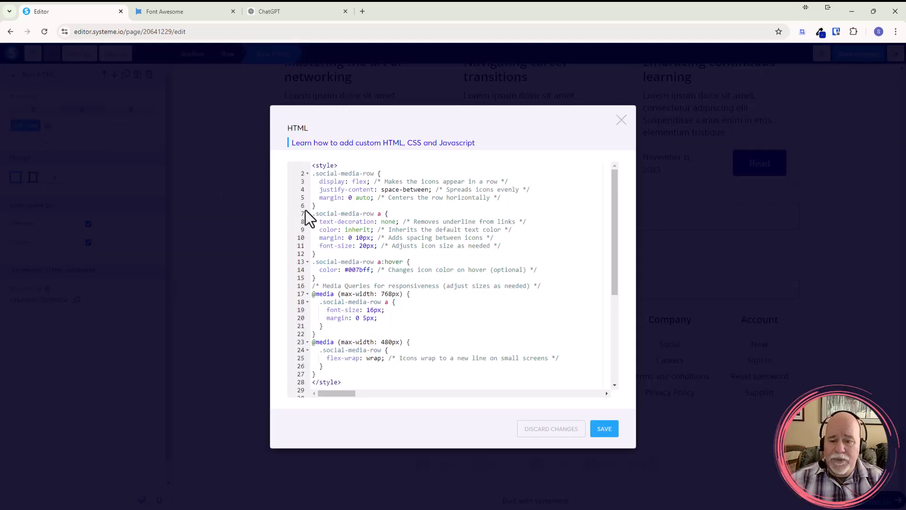
{"action": "scroll", "coordinate": [370, 195], "scroll_direction": "down", "scroll_amount": 3}
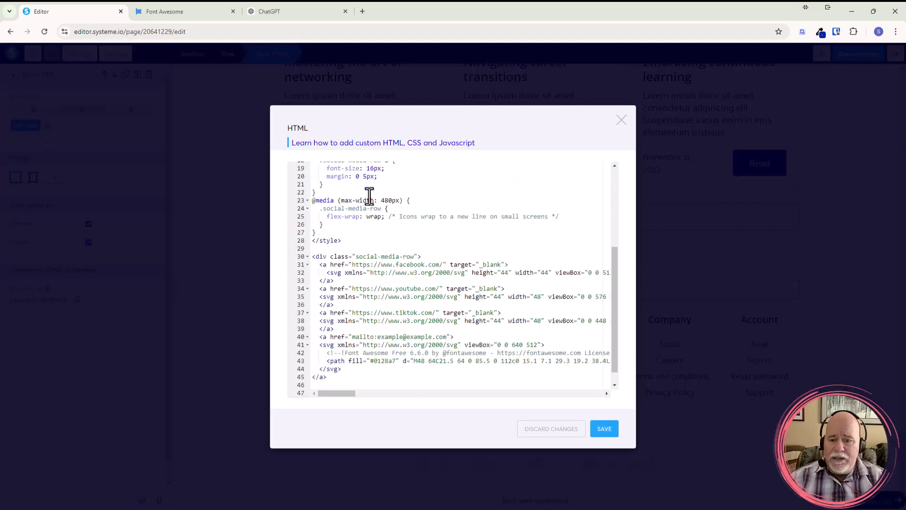
{"action": "scroll", "coordinate": [370, 195], "scroll_direction": "down", "scroll_amount": 1}
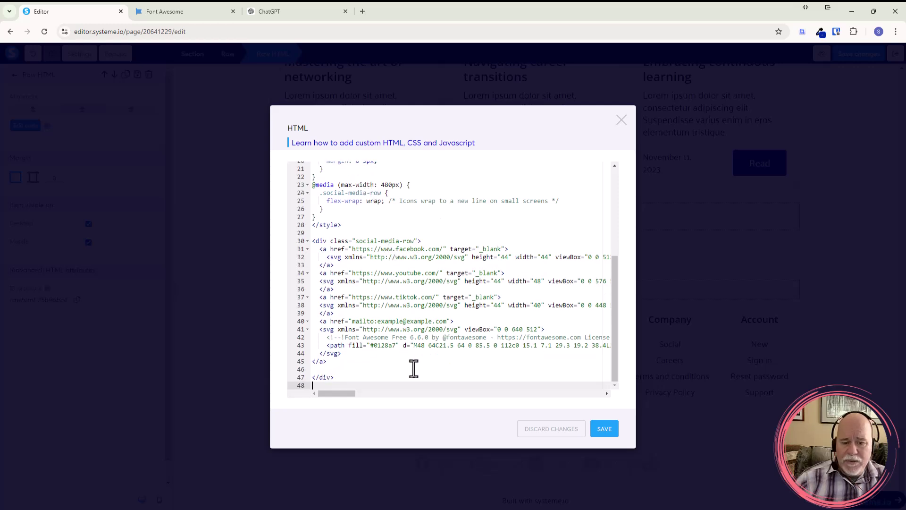
{"action": "left_click", "coordinate": [466, 330]}
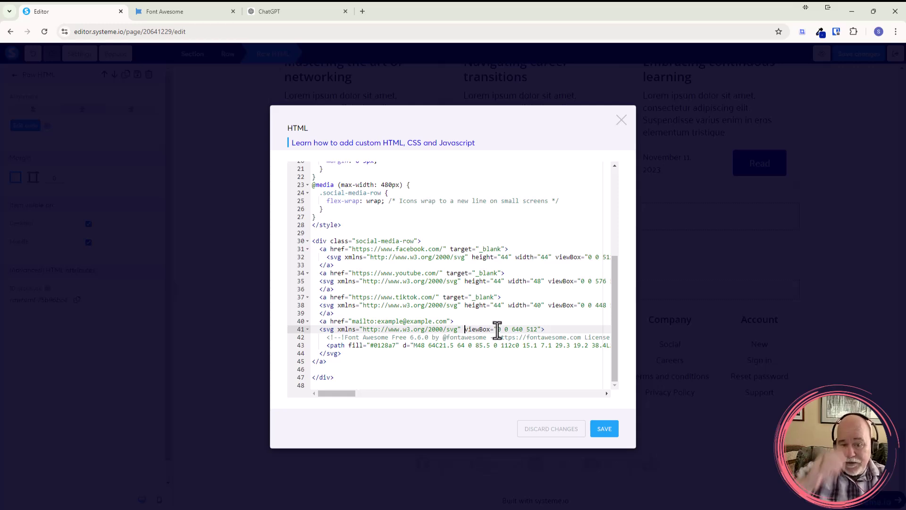
{"action": "key", "text": "ctrl+v"}
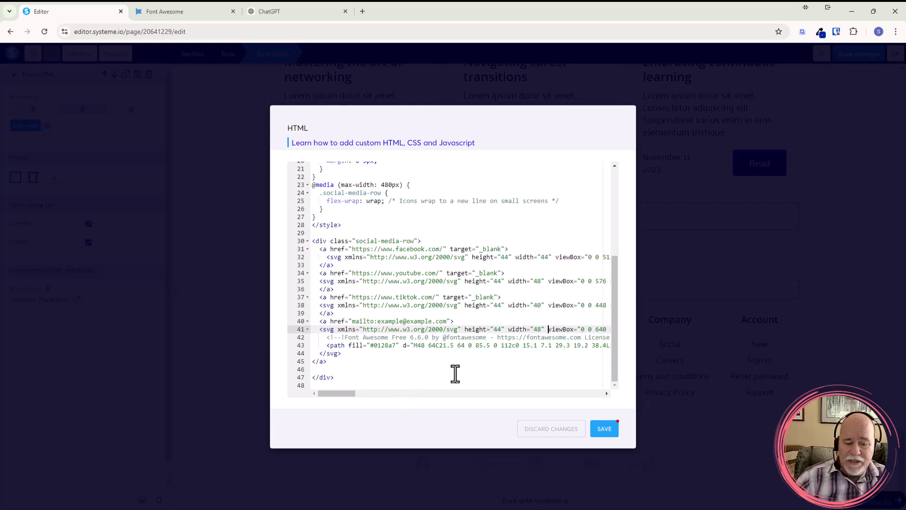
{"action": "key", "text": "BackSpace"}
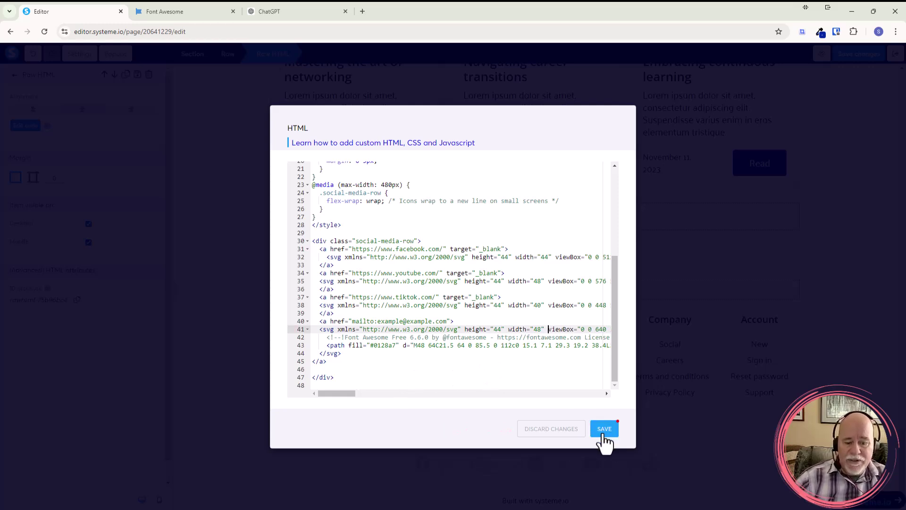
{"action": "left_click", "coordinate": [516, 427]}
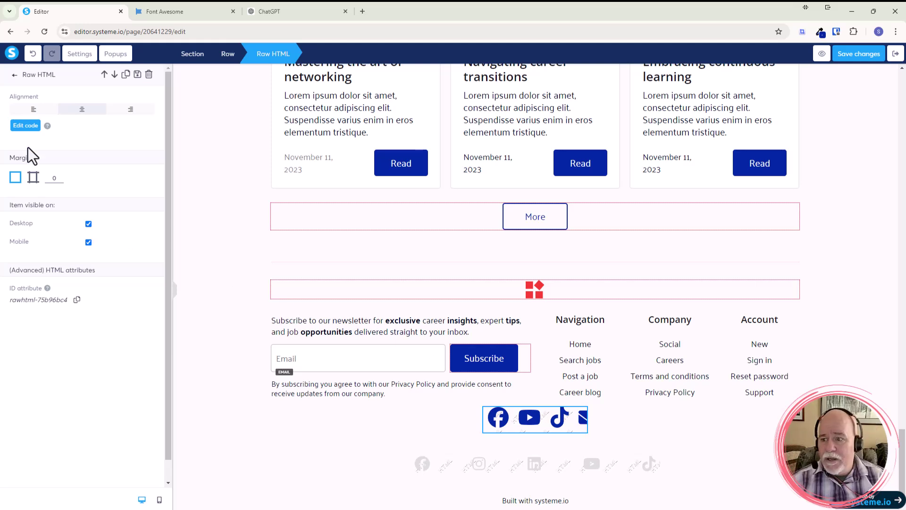
Select the social icons row and set its left and right padding to 420
{"action": "left_click", "coordinate": [548, 429]}
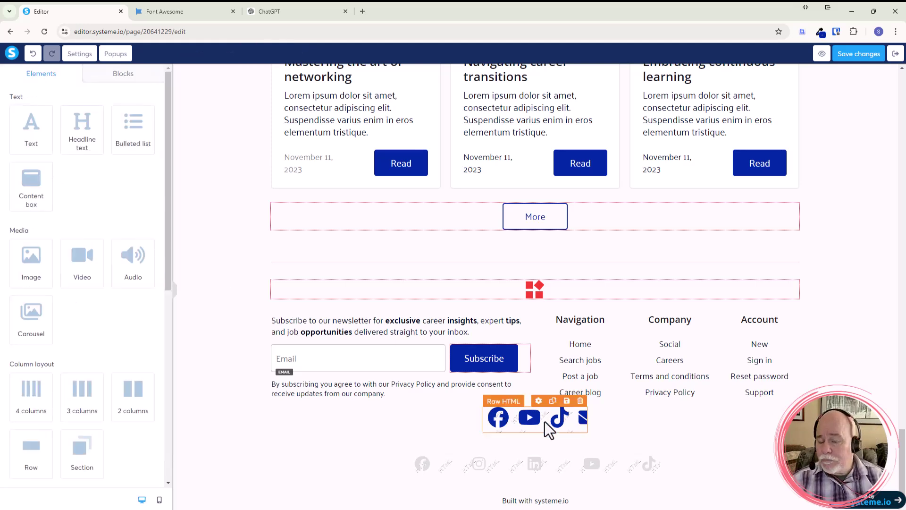
{"action": "left_click", "coordinate": [545, 422]}
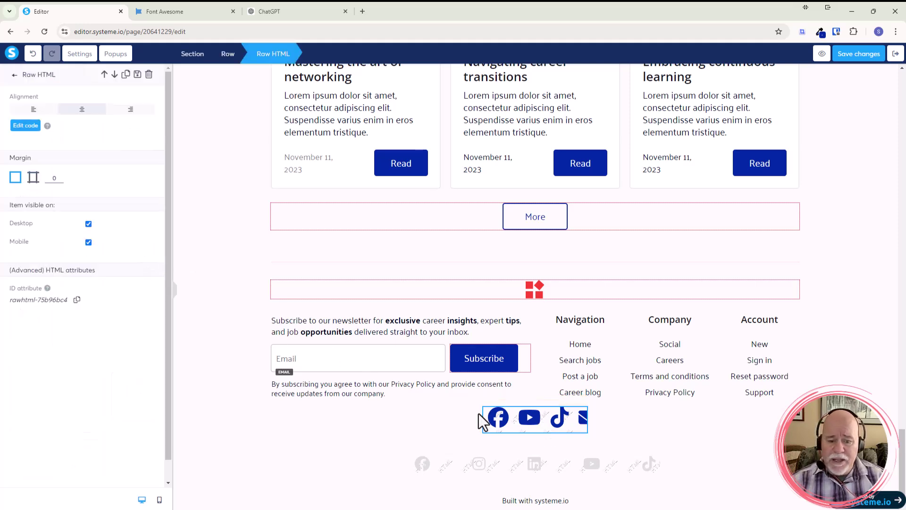
{"action": "left_click", "coordinate": [487, 437]}
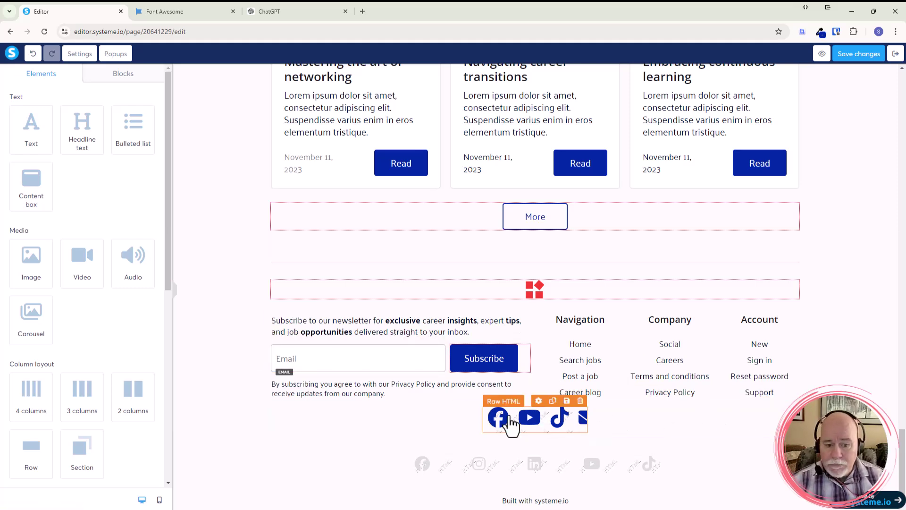
{"action": "left_click", "coordinate": [632, 442]}
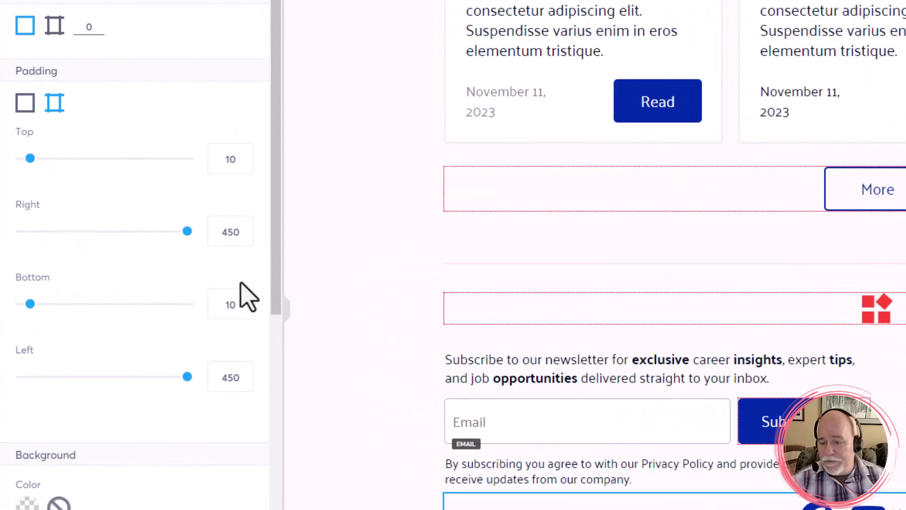
{"action": "left_click", "coordinate": [244, 235]}
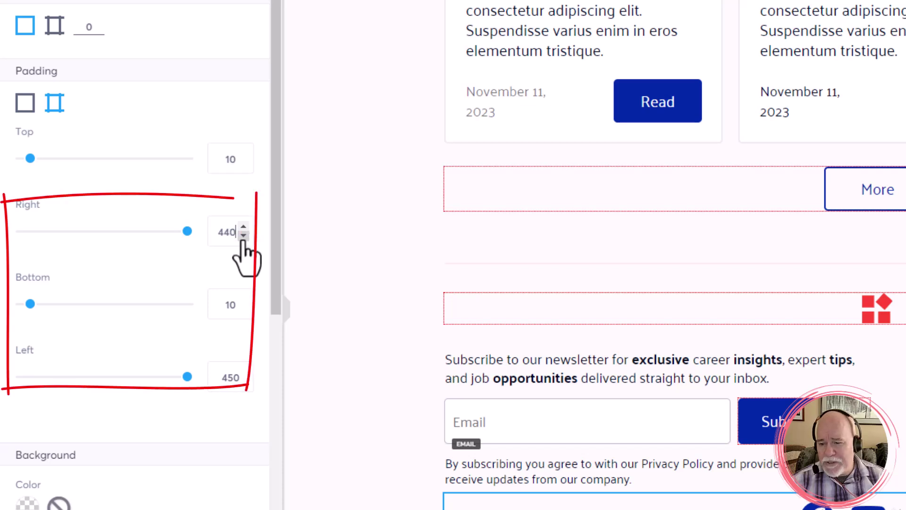
{"action": "left_click", "coordinate": [244, 235]}
{"action": "left_click", "coordinate": [244, 235]}
{"action": "left_click", "coordinate": [244, 235]}
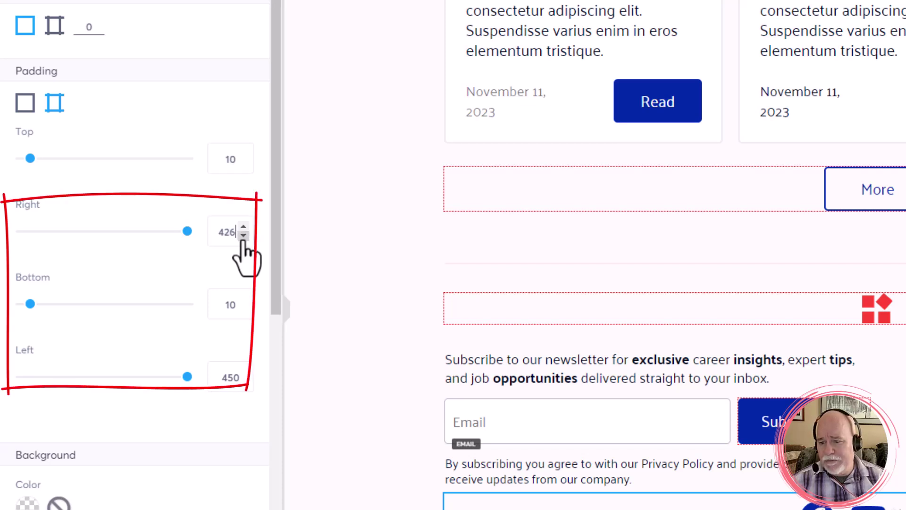
{"action": "left_click", "coordinate": [243, 235]}
{"action": "double_click", "coordinate": [228, 377]}
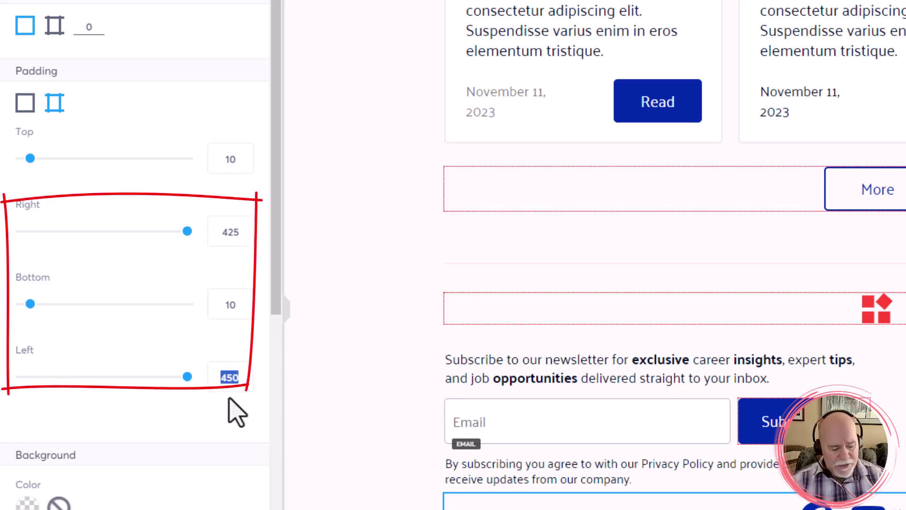
{"action": "type", "text": "425"}
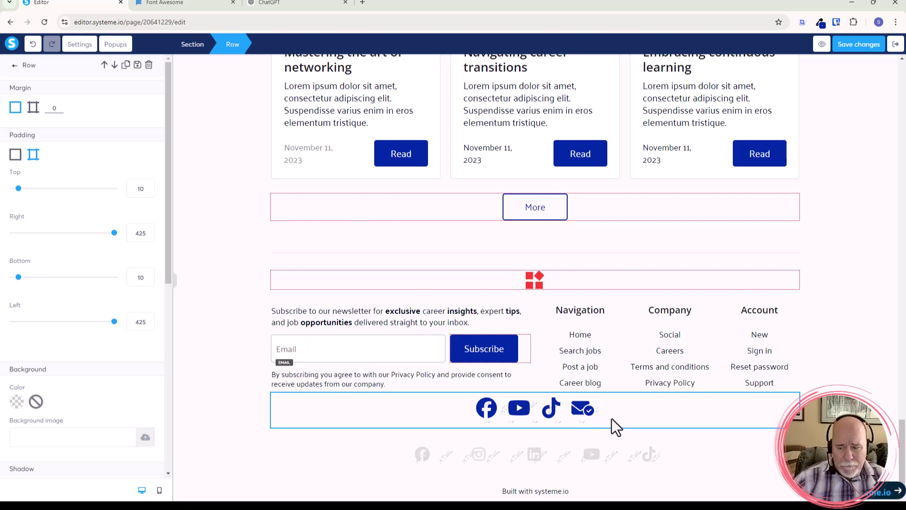
{"action": "double_click", "coordinate": [138, 233]}
{"action": "type", "text": "420"}
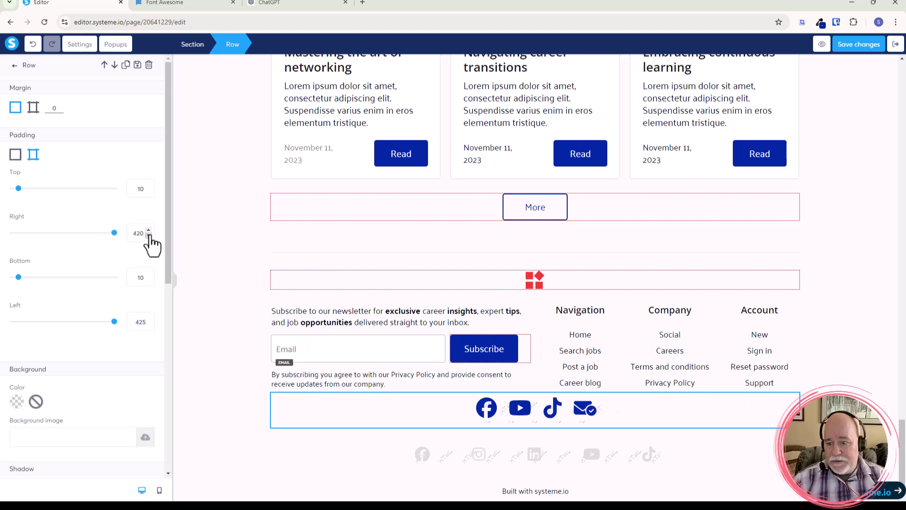
{"action": "type", "text": "420"}
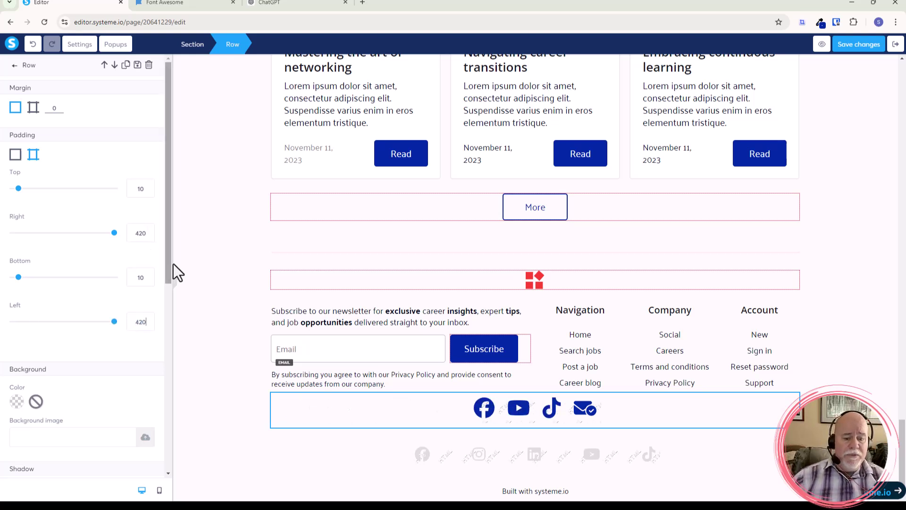
{"action": "left_click", "coordinate": [871, 360]}
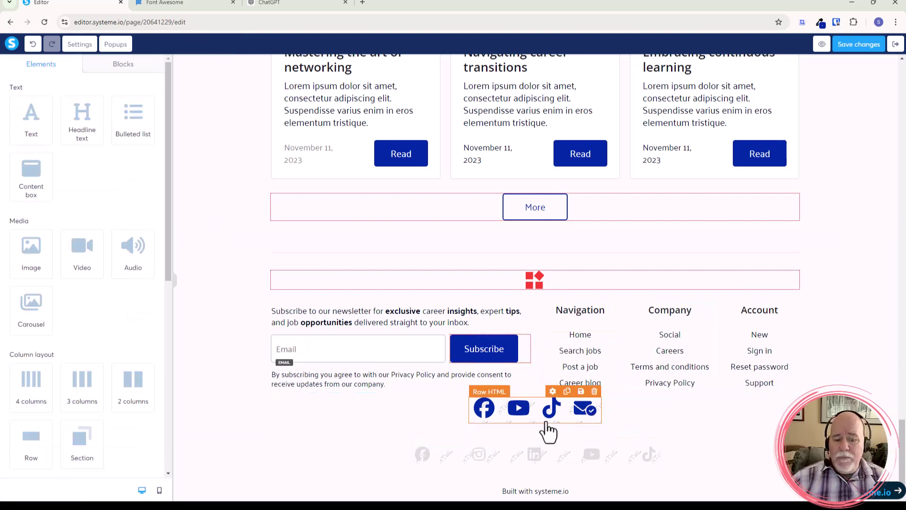
Open the social icons block's HTML and find the placeholder e-mail address in the mailto link
{"action": "left_click", "coordinate": [503, 416]}
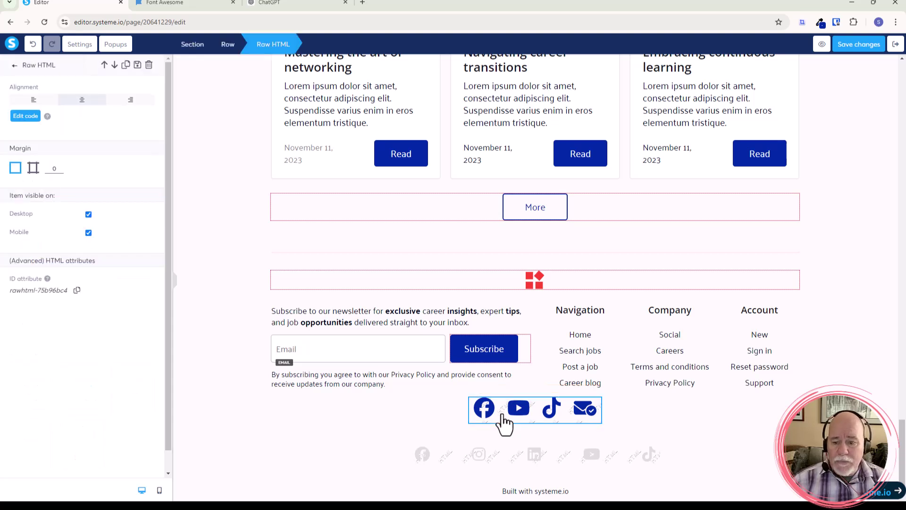
{"action": "left_click", "coordinate": [25, 116]}
{"action": "scroll", "coordinate": [406, 221], "scroll_direction": "down", "scroll_amount": 2}
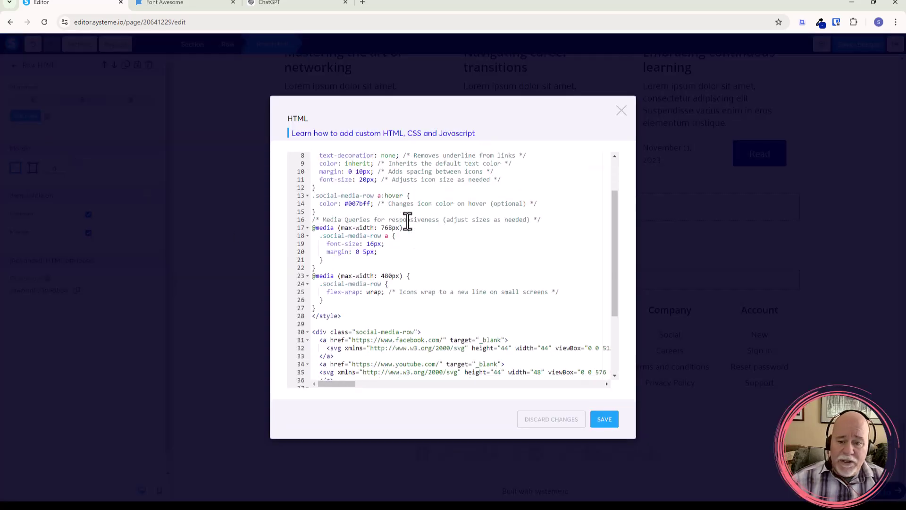
{"action": "scroll", "coordinate": [408, 221], "scroll_direction": "down", "scroll_amount": 3}
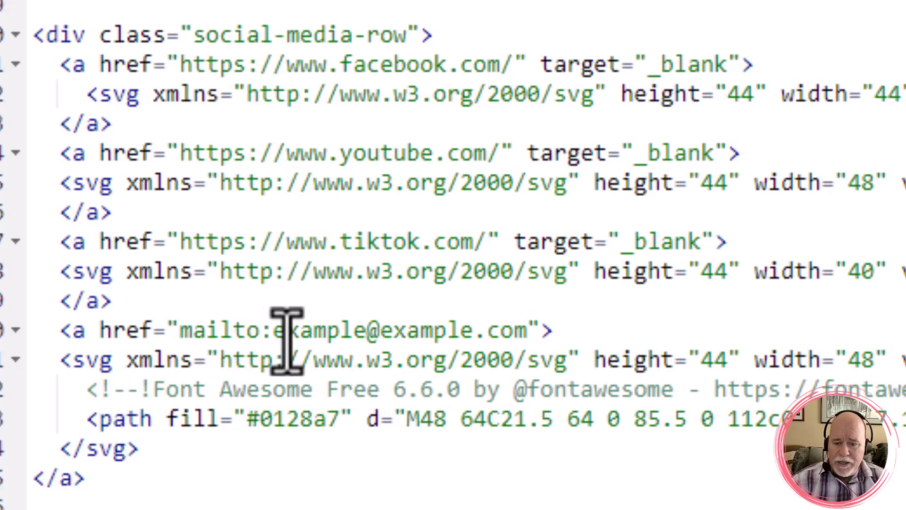
{"action": "left_click_drag", "start_coordinate": [525, 328], "coordinate": [275, 328]}
{"action": "left_click", "coordinate": [356, 340]}
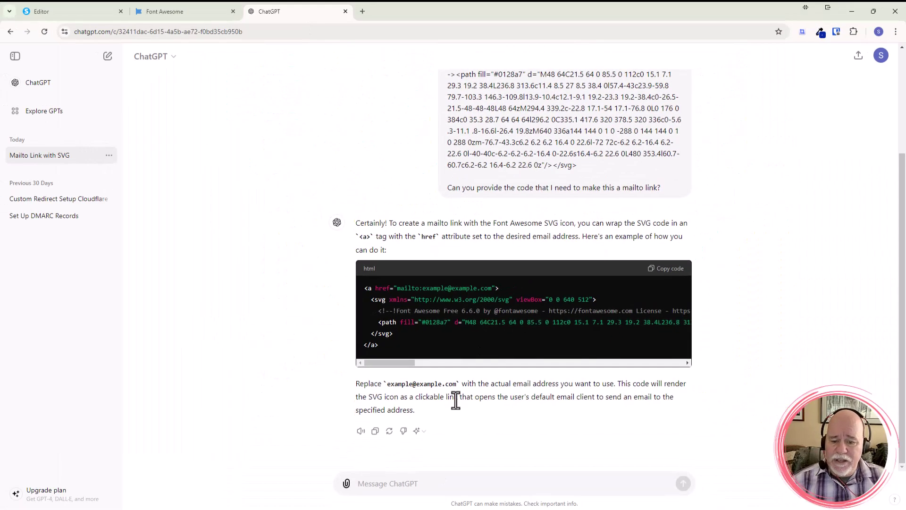
Ask ChatGPT to add the subject "Hello from your website!" to the mailto link
{"action": "left_click", "coordinate": [415, 483]}
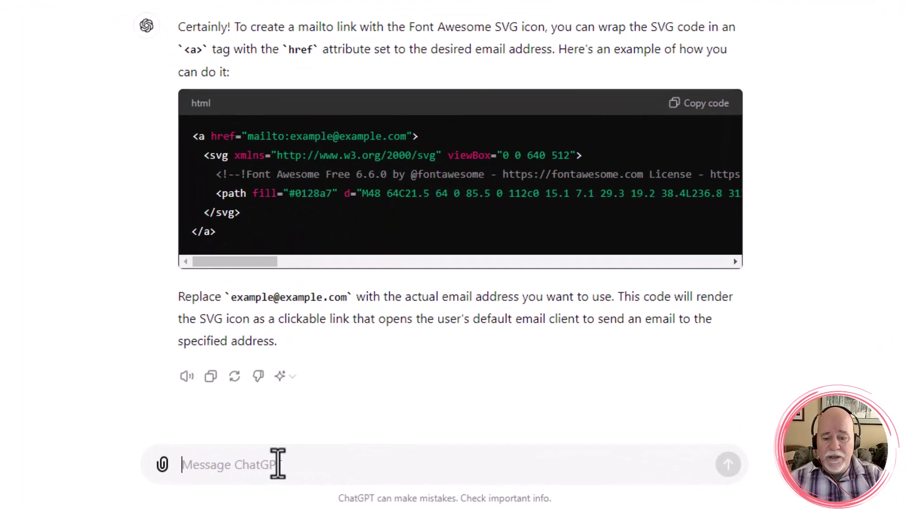
{"action": "type", "text": "Can you "}
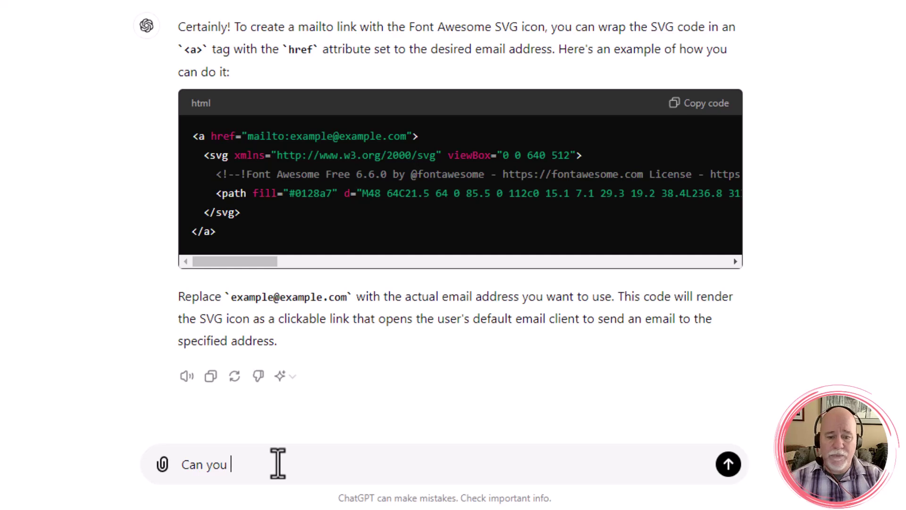
{"action": "type", "text": "change th"}
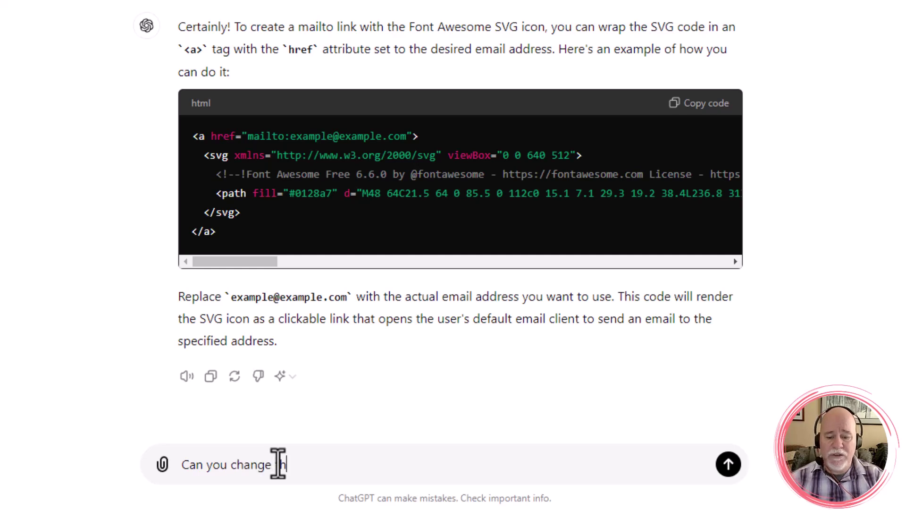
{"action": "type", "text": "e mailto"}
{"action": "key", "text": "BackSpace"}
{"action": "key", "text": "BackSpace"}
{"action": "key", "text": "BackSpace"}
{"action": "key", "text": "BackSpace"}
{"action": "key", "text": "BackSpace"}
{"action": "key", "text": "BackSpace"}
{"action": "key", "text": "BackSpace"}
{"action": "key", "text": "BackSpace"}
{"action": "key", "text": "BackSpace"}
{"action": "key", "text": "BackSpace"}
{"action": "key", "text": "BackSpace"}
{"action": "key", "text": "BackSpace"}
{"action": "key", "text": "BackSpace"}
{"action": "key", "text": "BackSpace"}
{"action": "key", "text": "BackSpace"}
{"action": "key", "text": "BackSpace"}
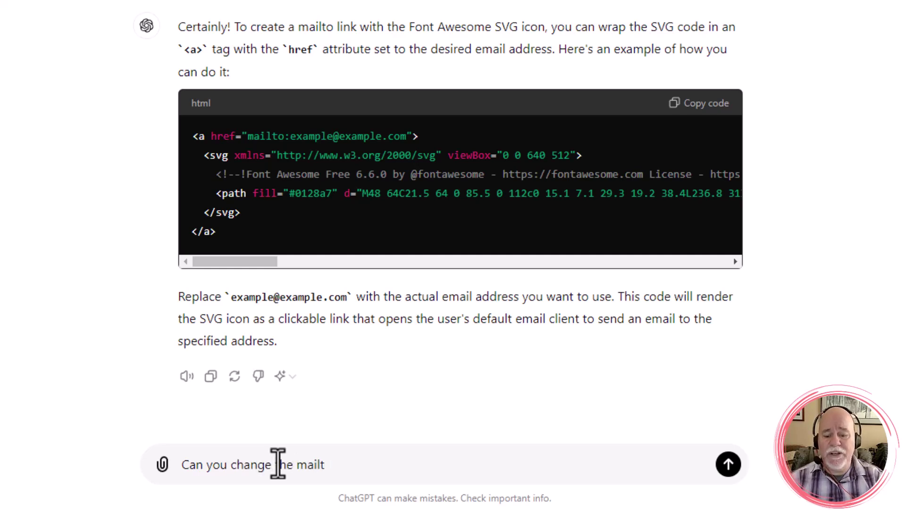
{"action": "key", "text": "BackSpace"}
{"action": "type", "text": "add"}
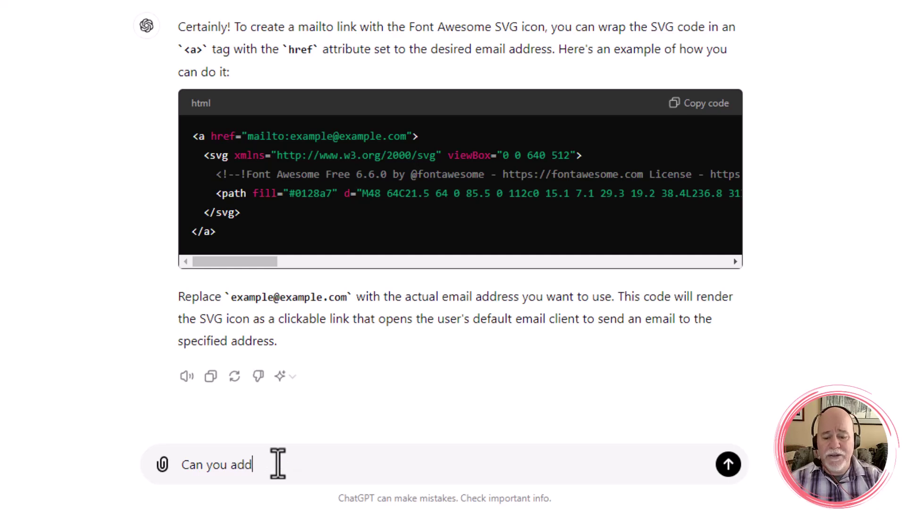
{"action": "type", "text": " to the mailt"}
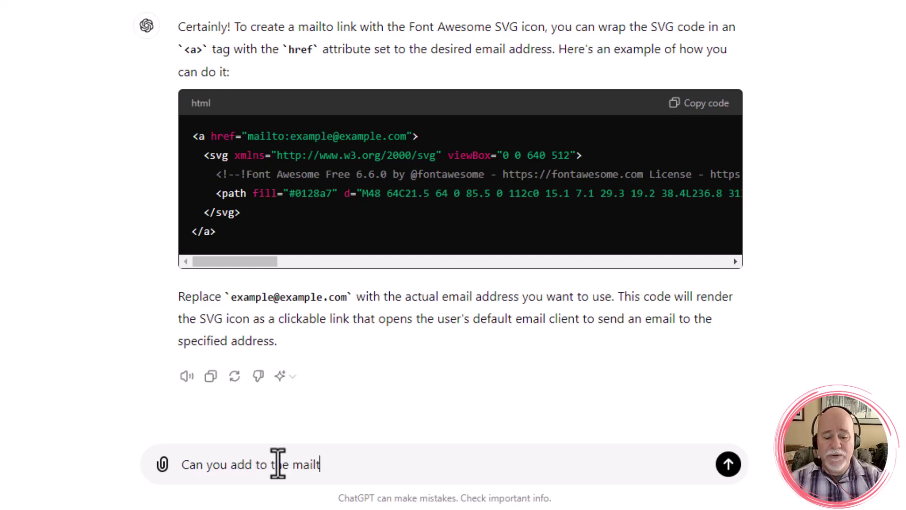
{"action": "type", "text": "o link"}
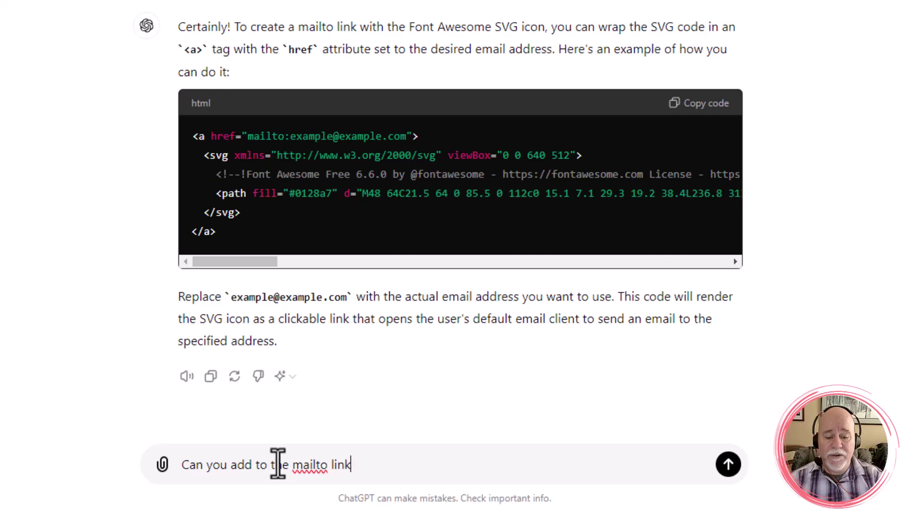
{"action": "type", "text": " a subm"}
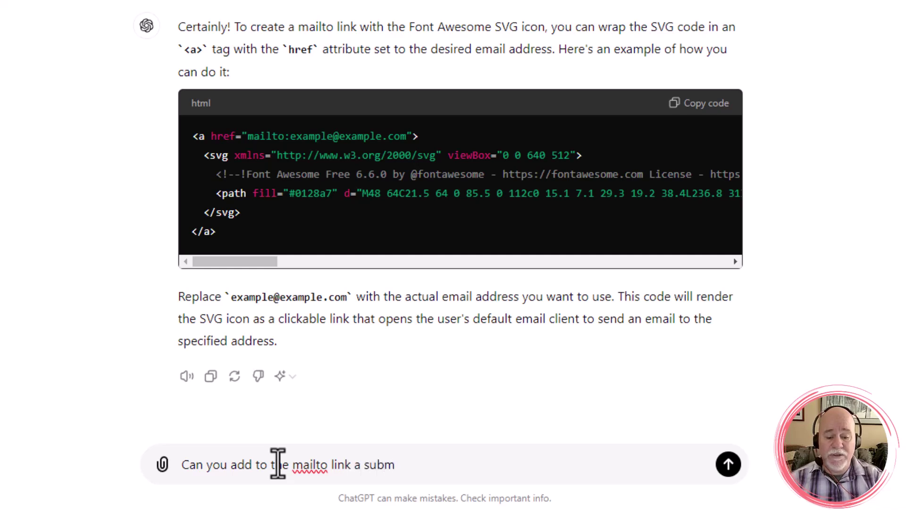
{"action": "key", "text": "BackSpace"}
{"action": "type", "text": "ject that sys"}
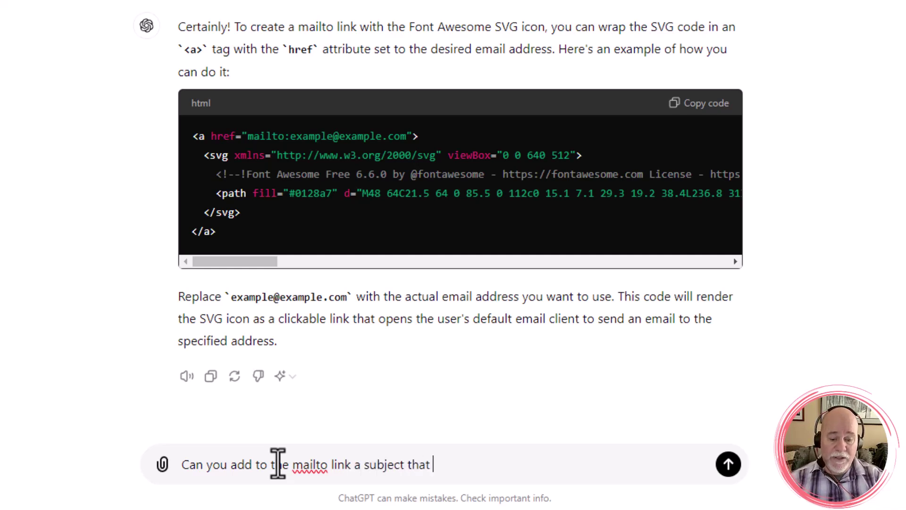
{"action": "key", "text": "BackSpace"}
{"action": "key", "text": "BackSpace"}
{"action": "type", "text": "a"}
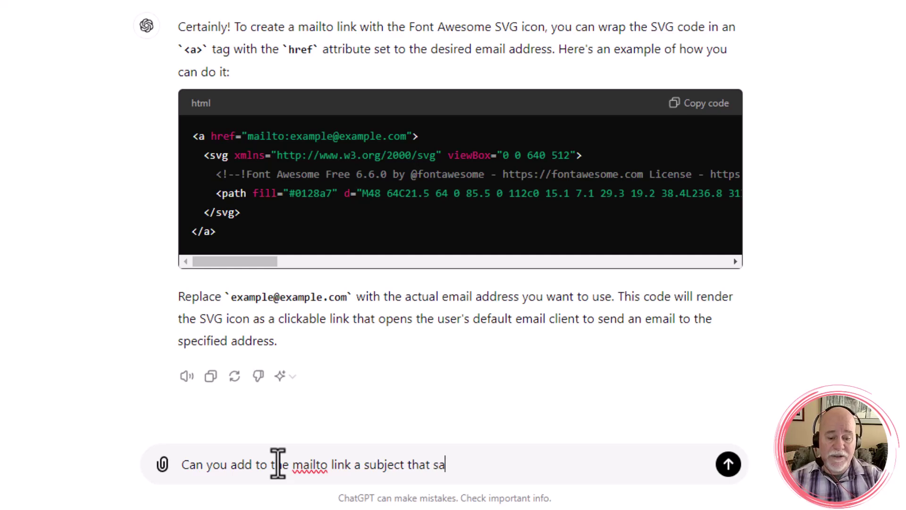
{"action": "type", "text": "ys \"Hello from "}
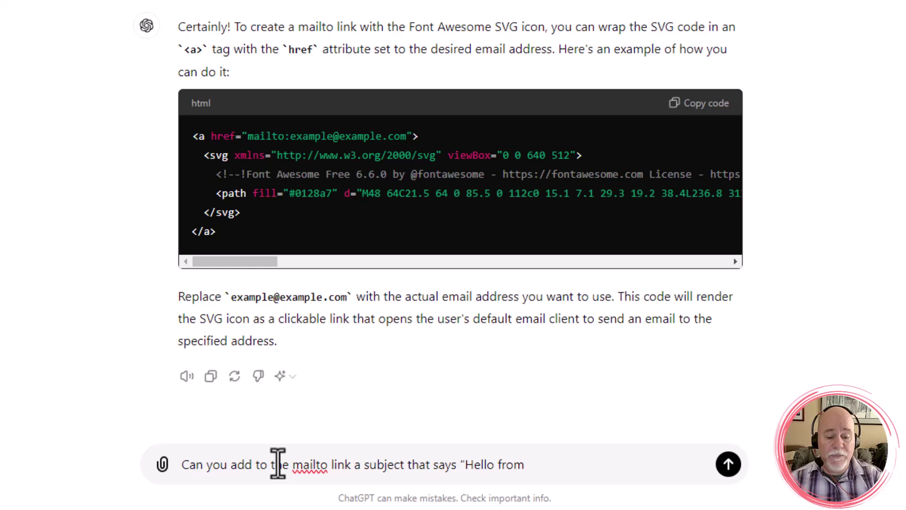
{"action": "type", "text": "you"}
{"action": "type", "text": "r we"}
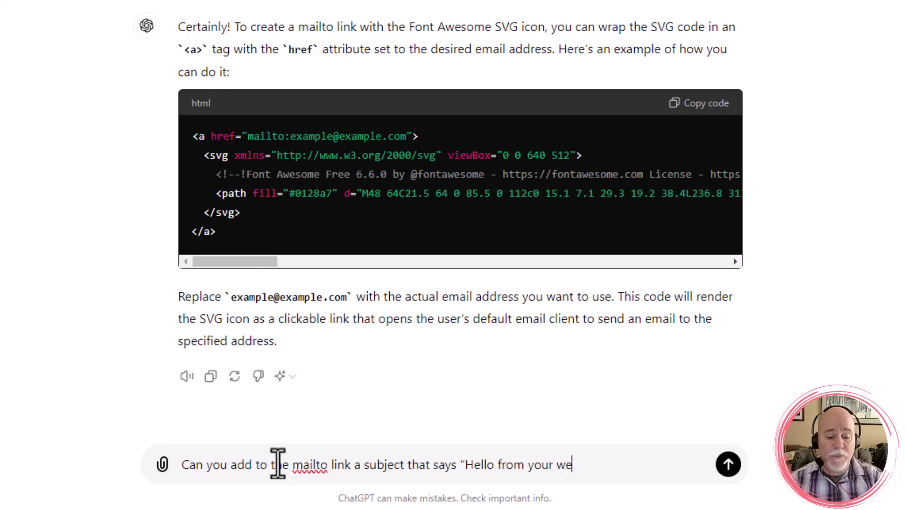
{"action": "type", "text": "bsite!\""}
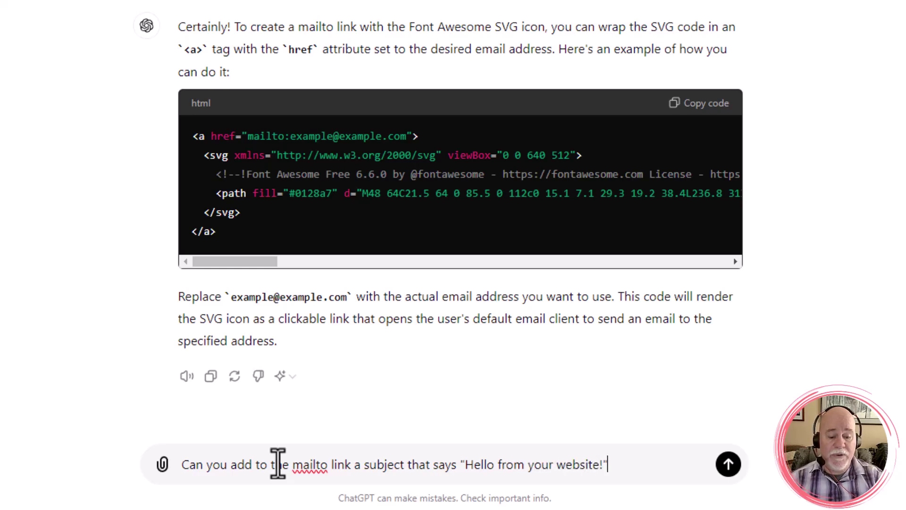
{"action": "key", "text": "Return"}
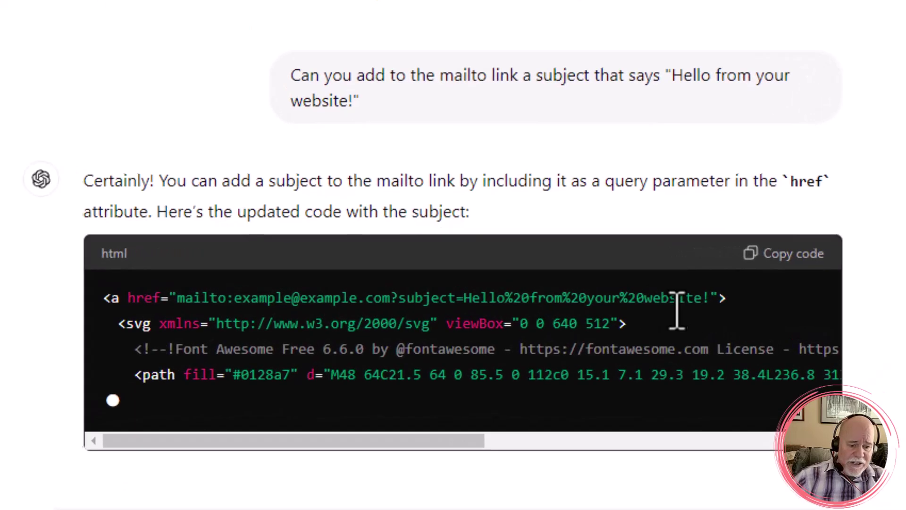
Select the updated mailto opening tag carrying the subject parameter in ChatGPT's reply
{"action": "left_click_drag", "start_coordinate": [712, 298], "coordinate": [464, 303]}
{"action": "left_click", "coordinate": [416, 314]}
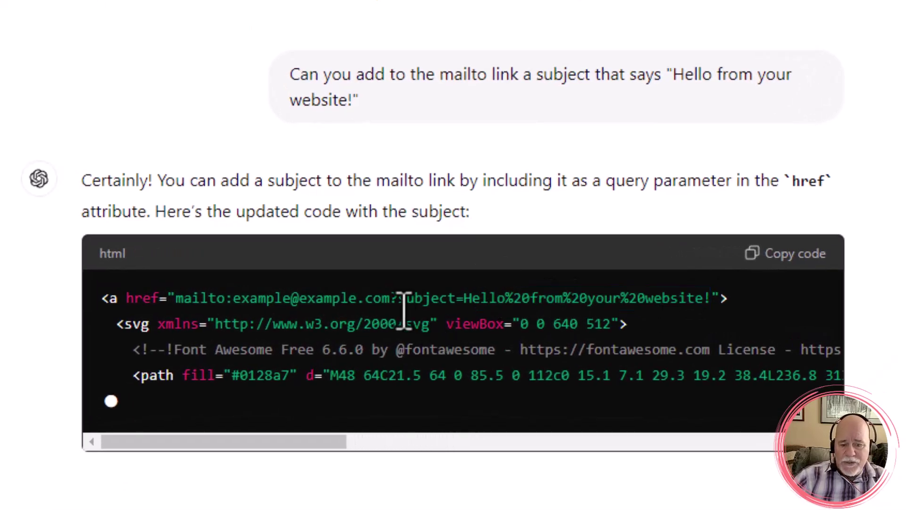
{"action": "left_click_drag", "start_coordinate": [399, 299], "coordinate": [83, 314]}
{"action": "key", "text": "ctrl+c"}
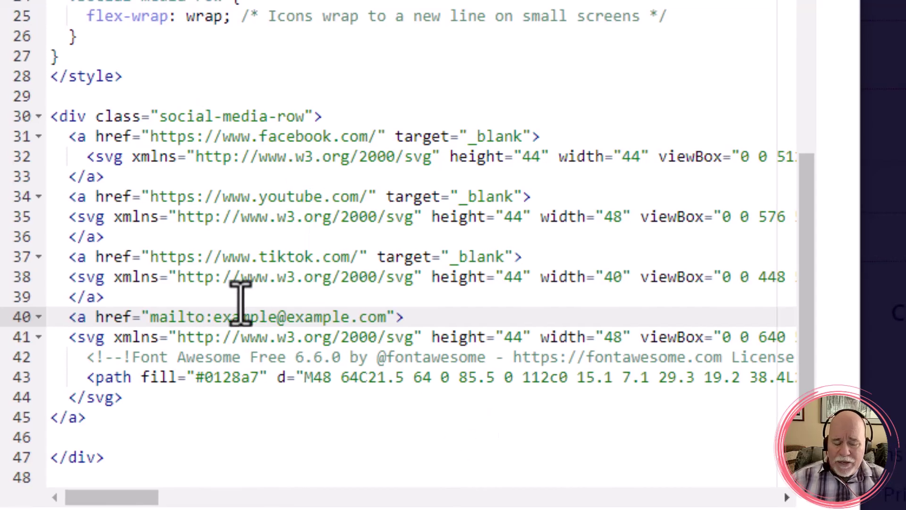
Replace line 40's mailto tag with the subject version, save, and preview the page
{"action": "left_click", "coordinate": [400, 321]}
{"action": "left_click", "coordinate": [398, 306]}
{"action": "left_click_drag", "start_coordinate": [404, 317], "coordinate": [67, 319]}
{"action": "key", "text": "ctrl+v"}
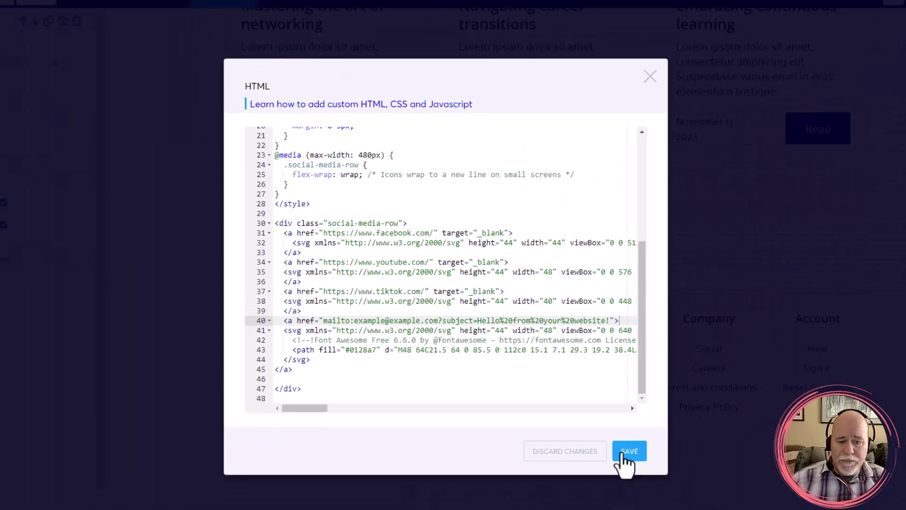
{"action": "left_click", "coordinate": [627, 450]}
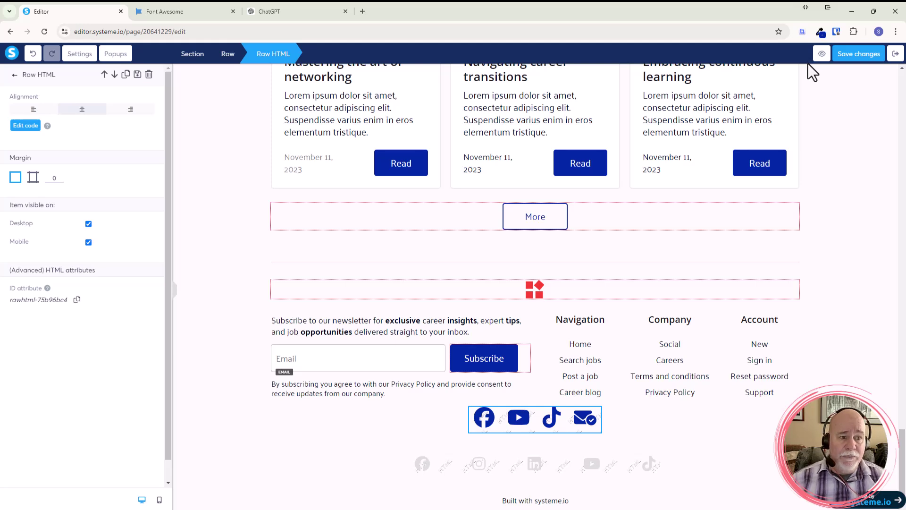
{"action": "left_click", "coordinate": [820, 59]}
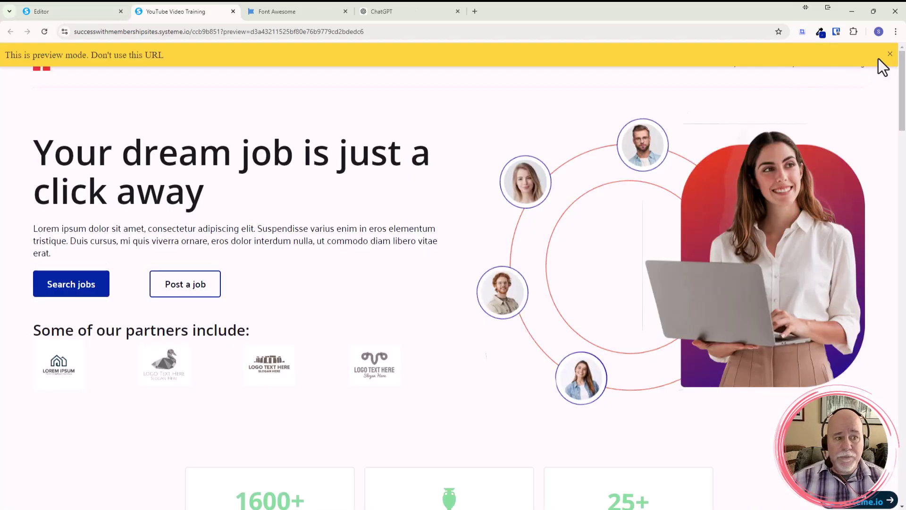
Dismiss the preview banner and open the footer envelope icon's prefilled 'Hello from your website!' email
{"action": "left_click", "coordinate": [890, 54]}
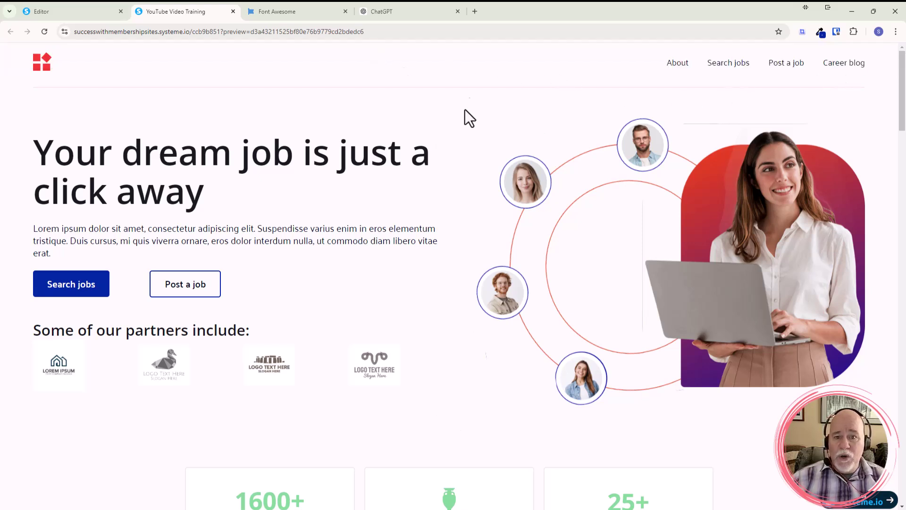
{"action": "scroll", "coordinate": [387, 384], "scroll_direction": "down", "scroll_amount": 20}
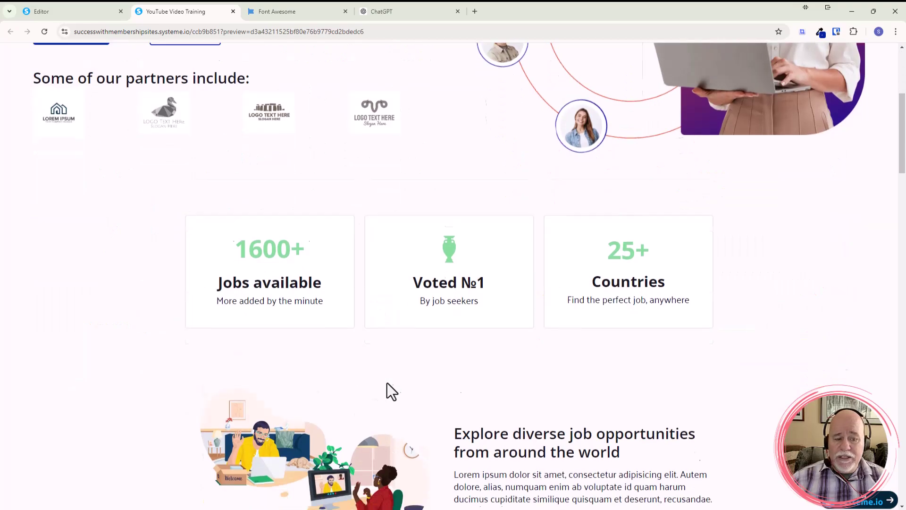
{"action": "scroll", "coordinate": [401, 392], "scroll_direction": "down", "scroll_amount": 15}
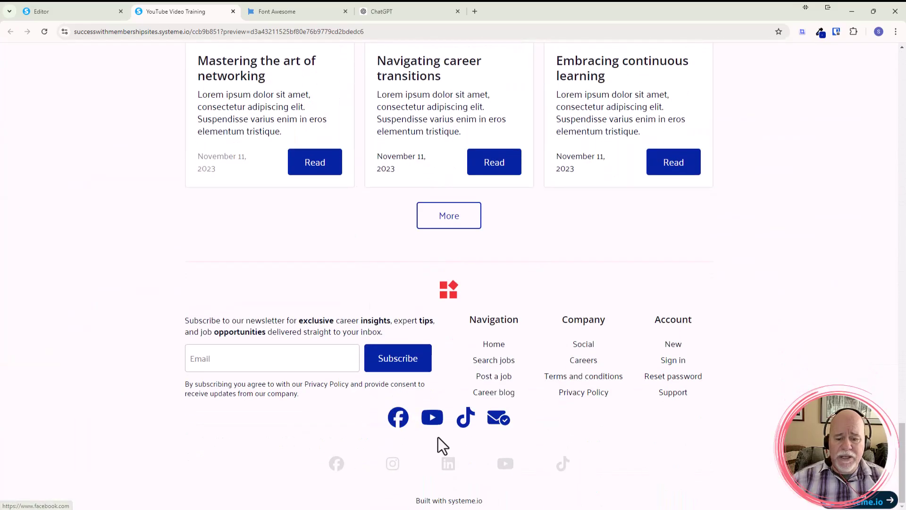
{"action": "left_click", "coordinate": [502, 425]}
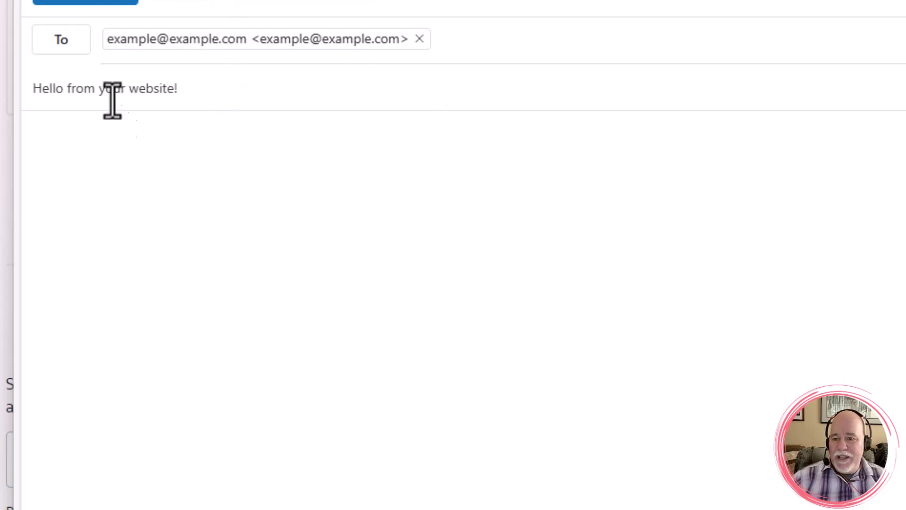
Verify the 'Hello from your website!' subject, then close the Outlook draft without saving
{"action": "left_click_drag", "start_coordinate": [32, 92], "coordinate": [187, 96]}
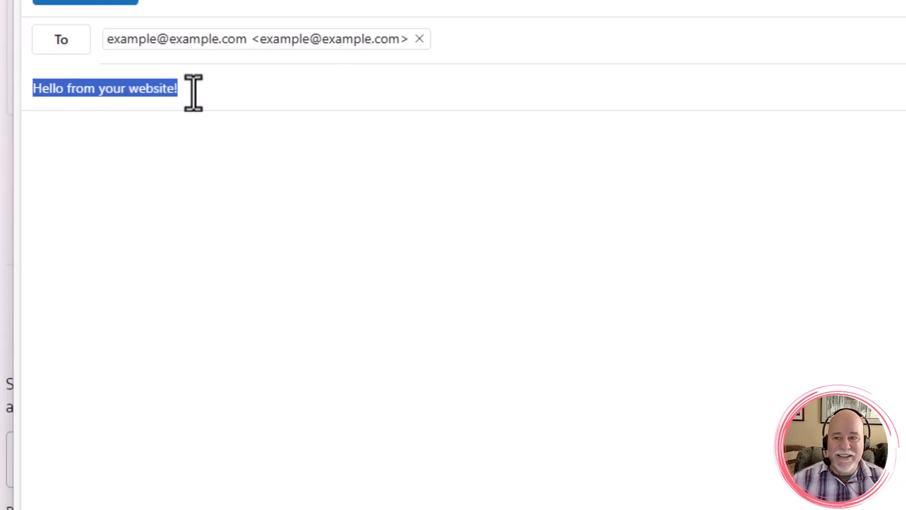
{"action": "key", "text": "Escape"}
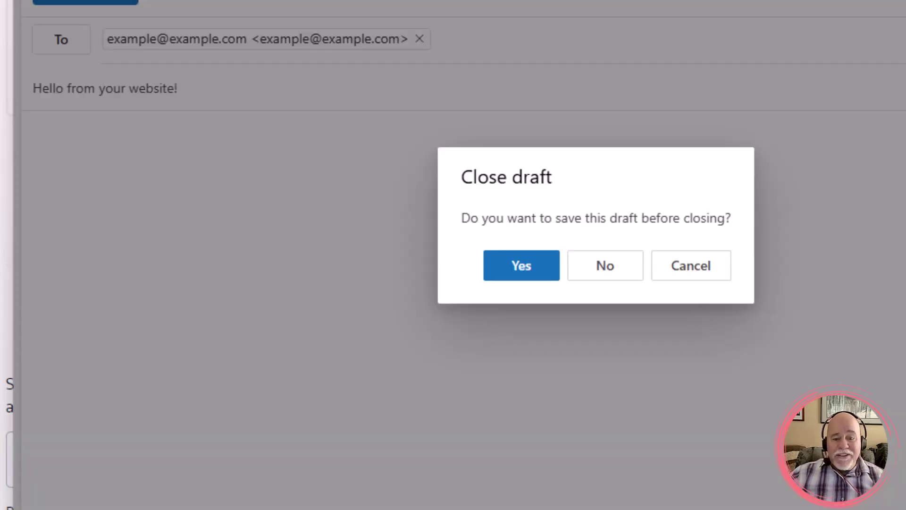
{"action": "left_click", "coordinate": [606, 279]}
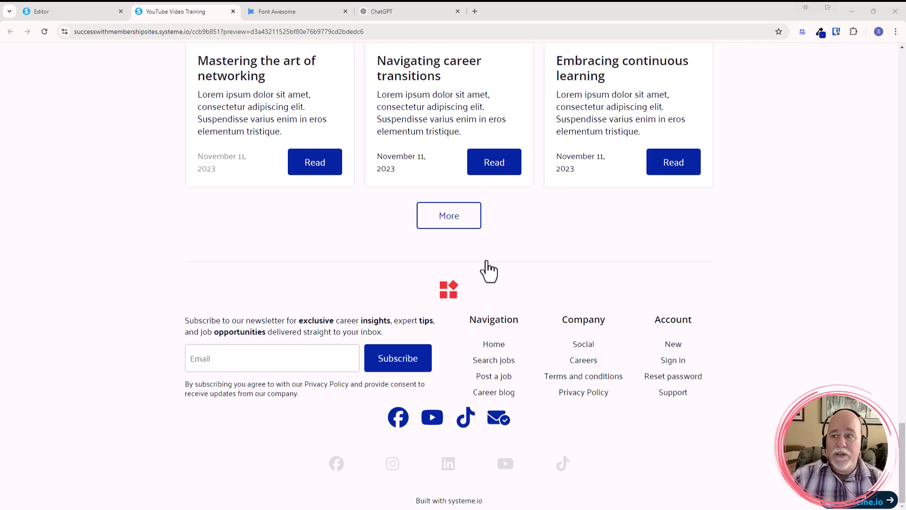
Back in the editor, view the footer's Facebook, YouTube, TikTok and mail icons in mobile, then desktop layout
{"action": "left_click", "coordinate": [63, 14]}
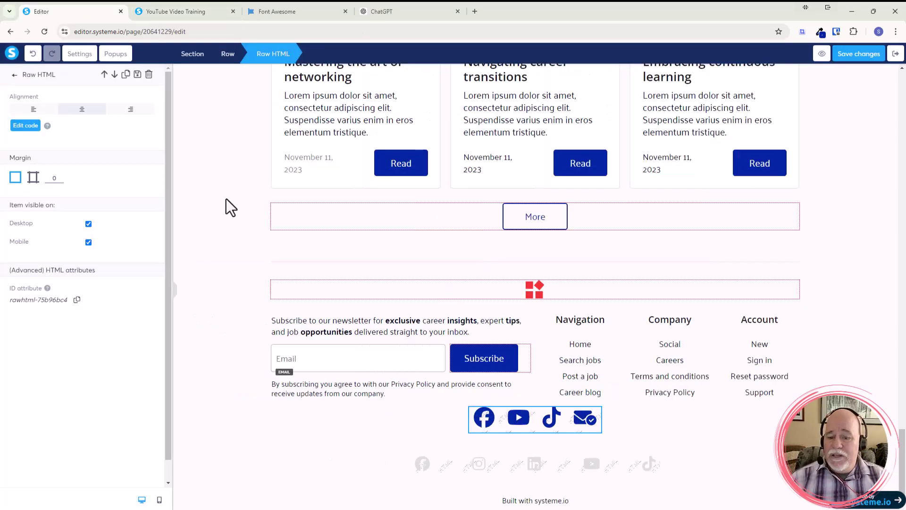
{"action": "left_click", "coordinate": [159, 500]}
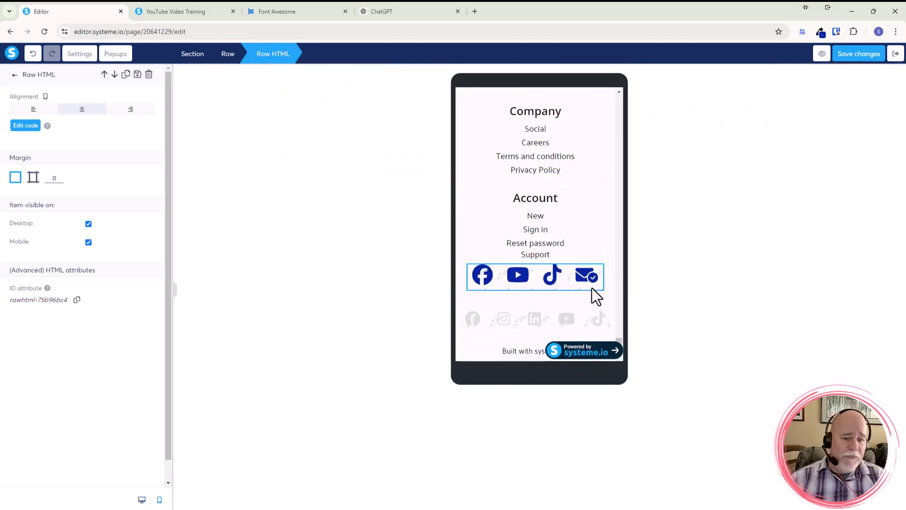
{"action": "left_click", "coordinate": [142, 501]}
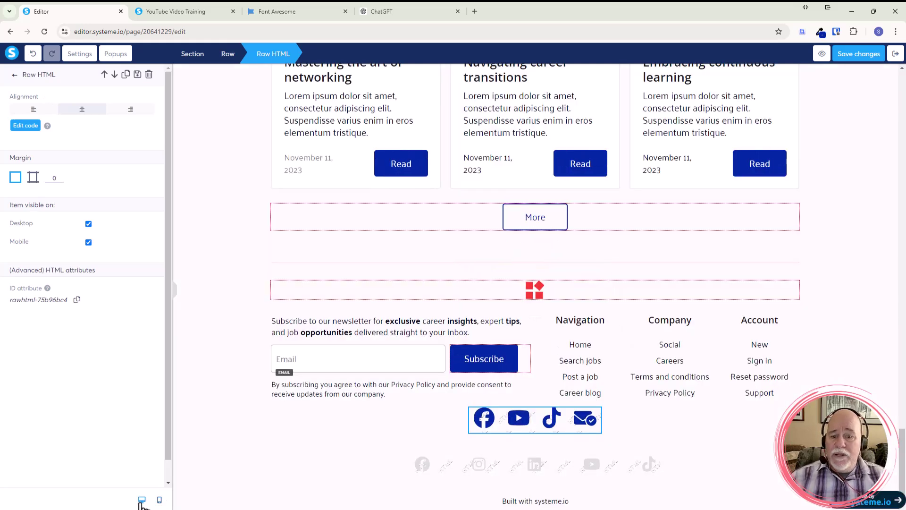